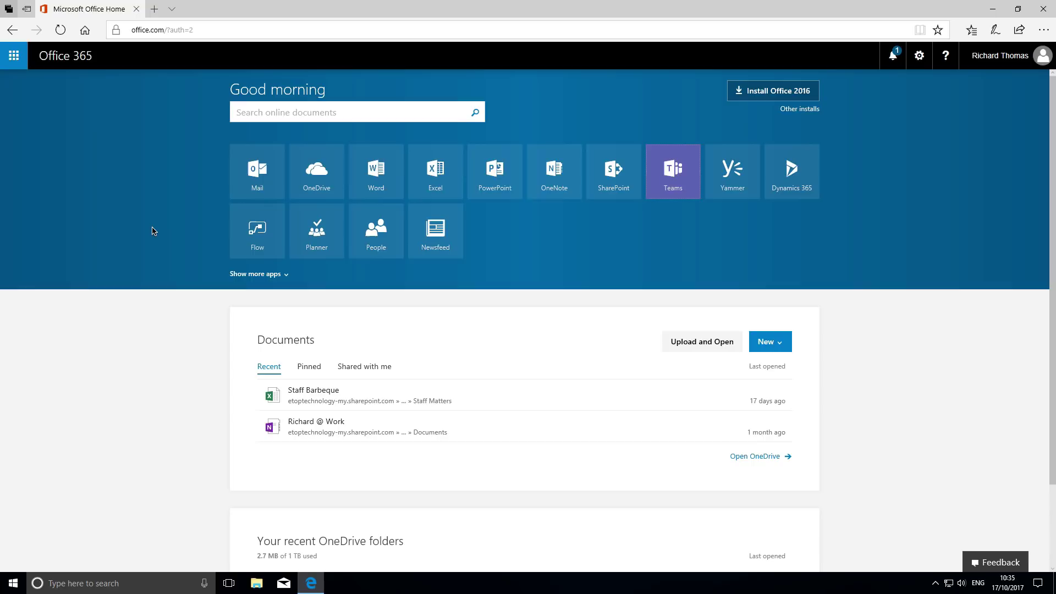
Launch Teams from the Office 365 home page and view the Activity feed.
left_click(665, 179)
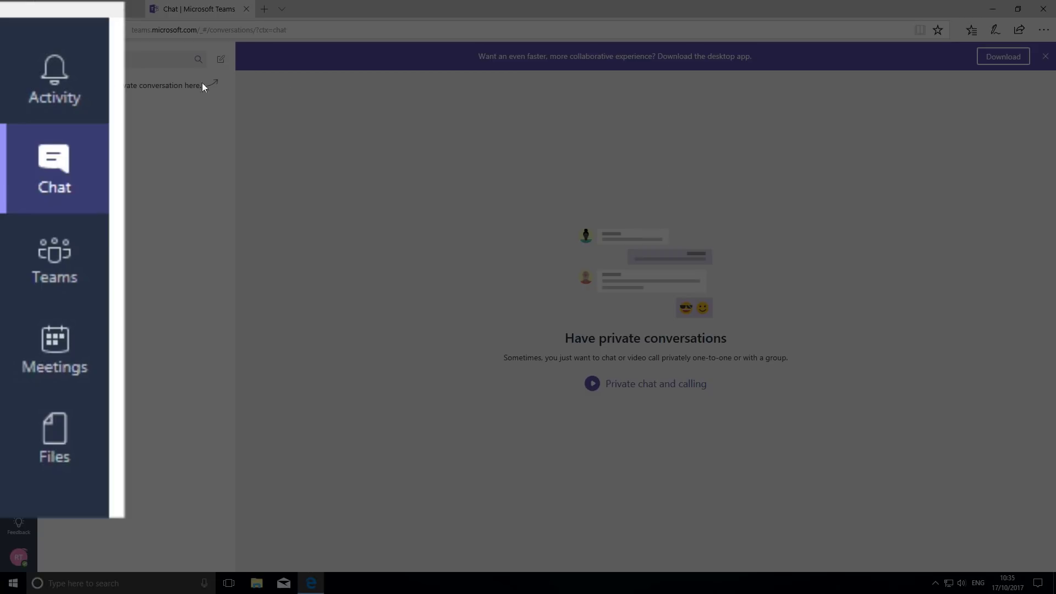
left_click(62, 98)
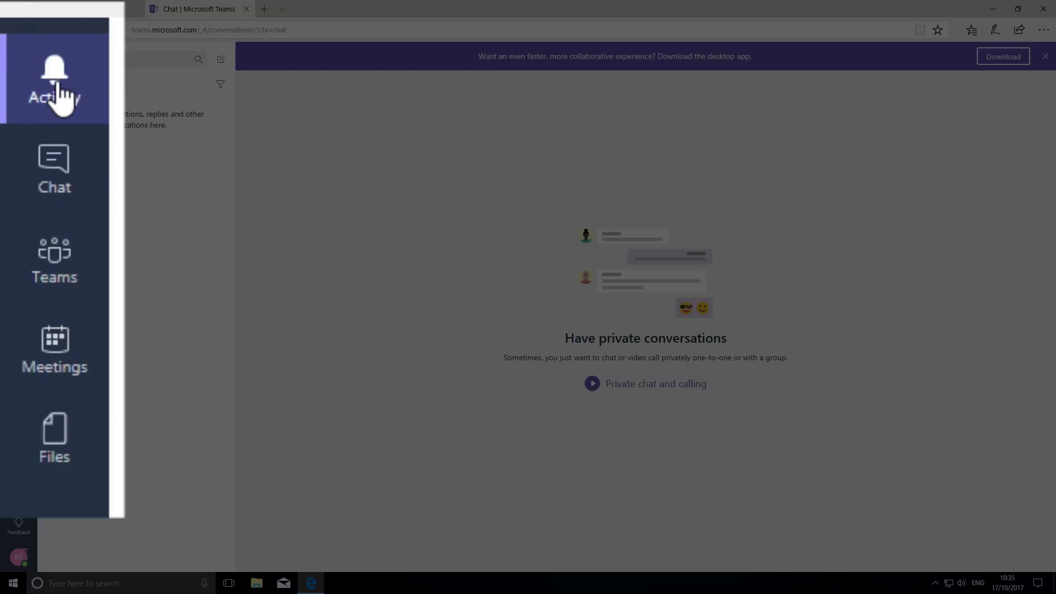
Start a new team named 'Staff Bbq' with description 'The team that's running the staff BBQ'.
left_click(49, 250)
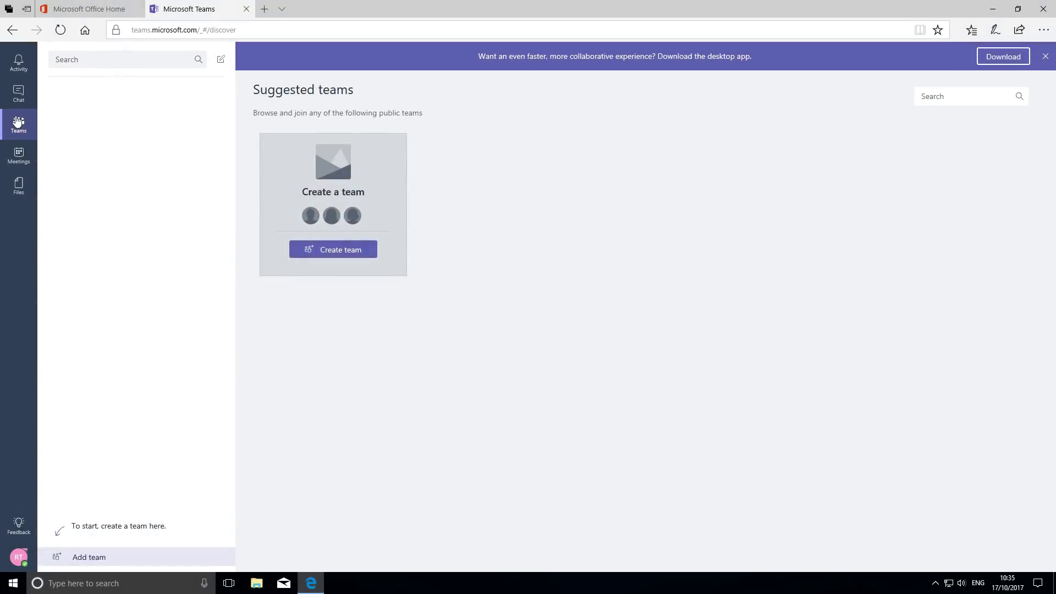
mouse_move(358, 196)
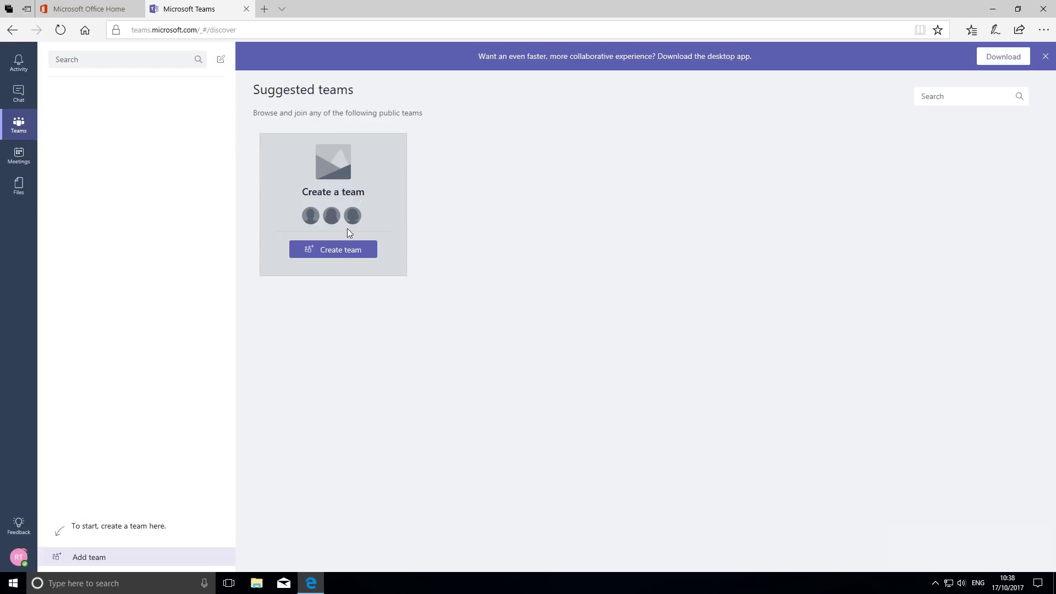
left_click(339, 249)
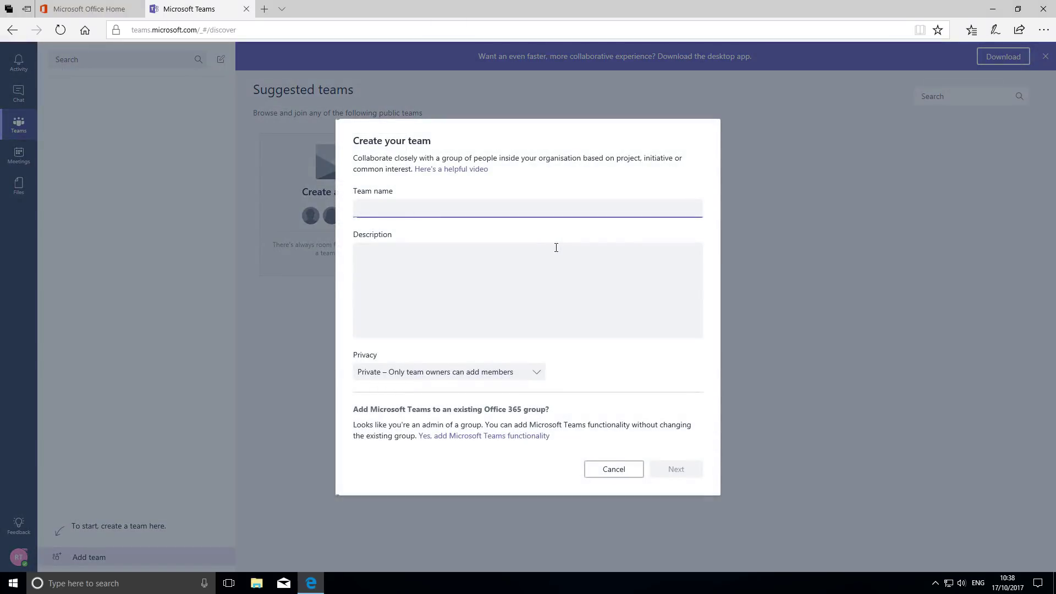
type("Staff Bbq")
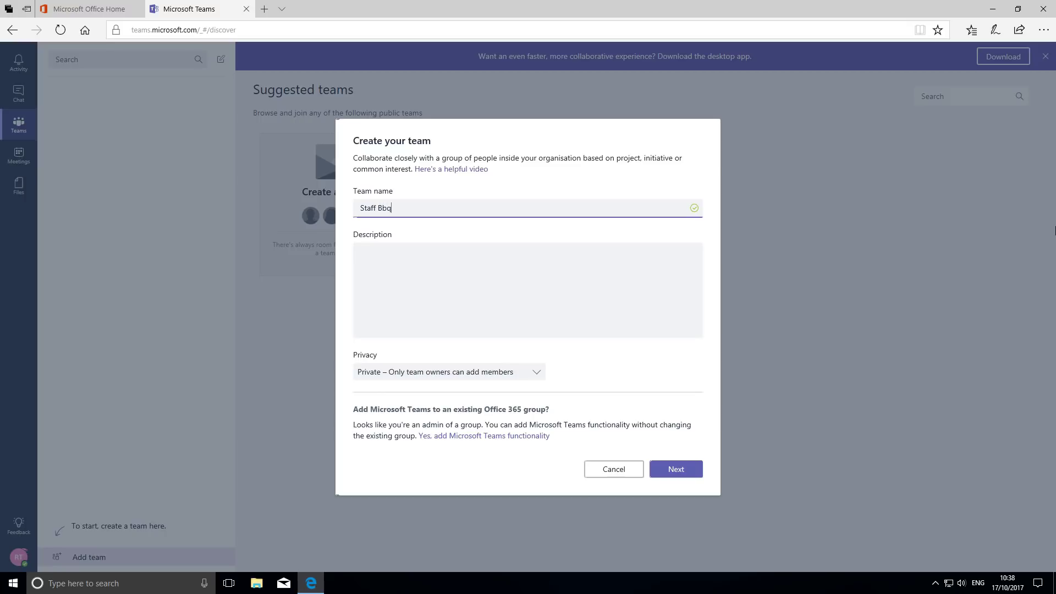
key("Tab")
type("The team that's runn")
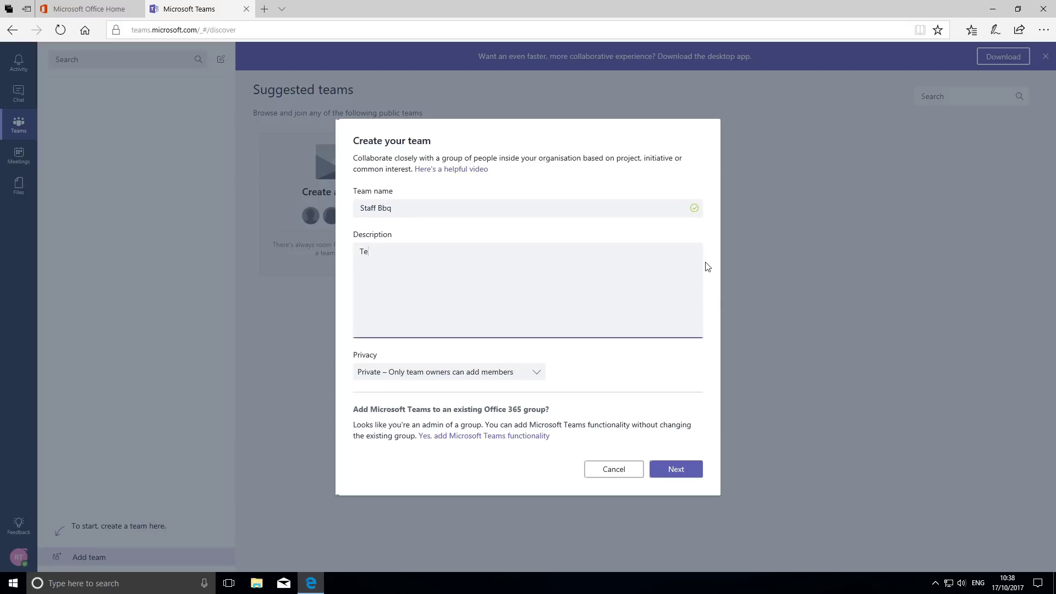
type("ing the staff BBQ")
Correct the team name to 'Staff BBQ' and keep its privacy set to Private.
left_click(538, 206)
key("BackSpace")
key("BackSpace")
type("BQ")
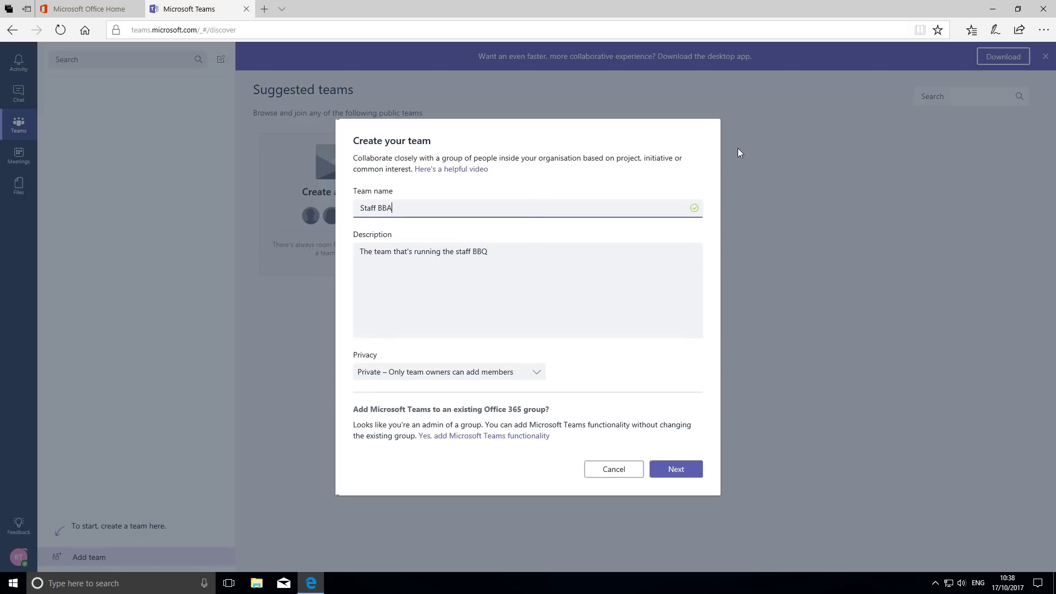
key("BackSpace")
type("Q")
left_click(931, 335)
left_click(536, 372)
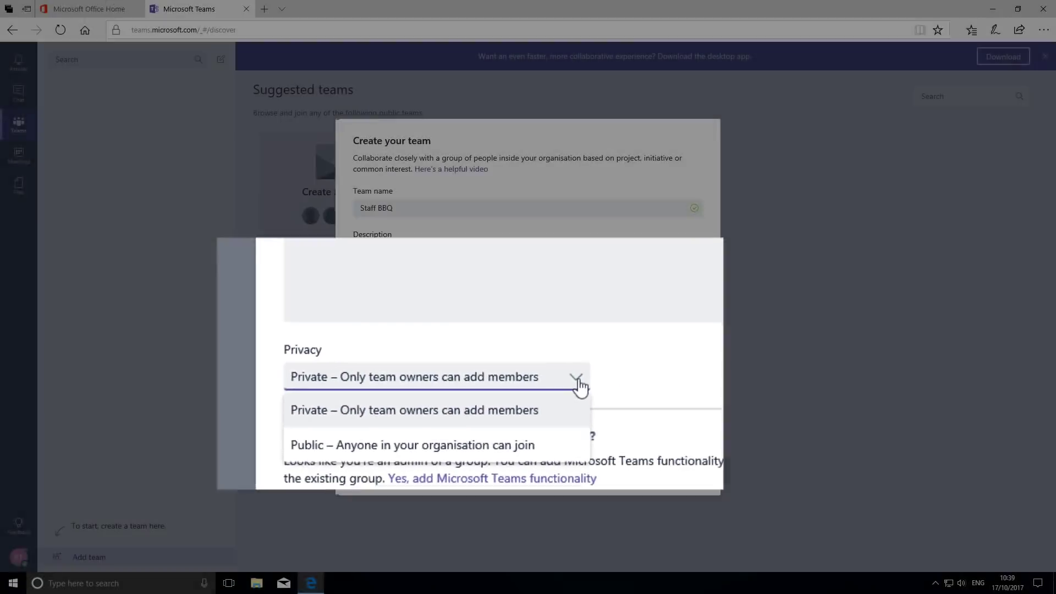
left_click(537, 372)
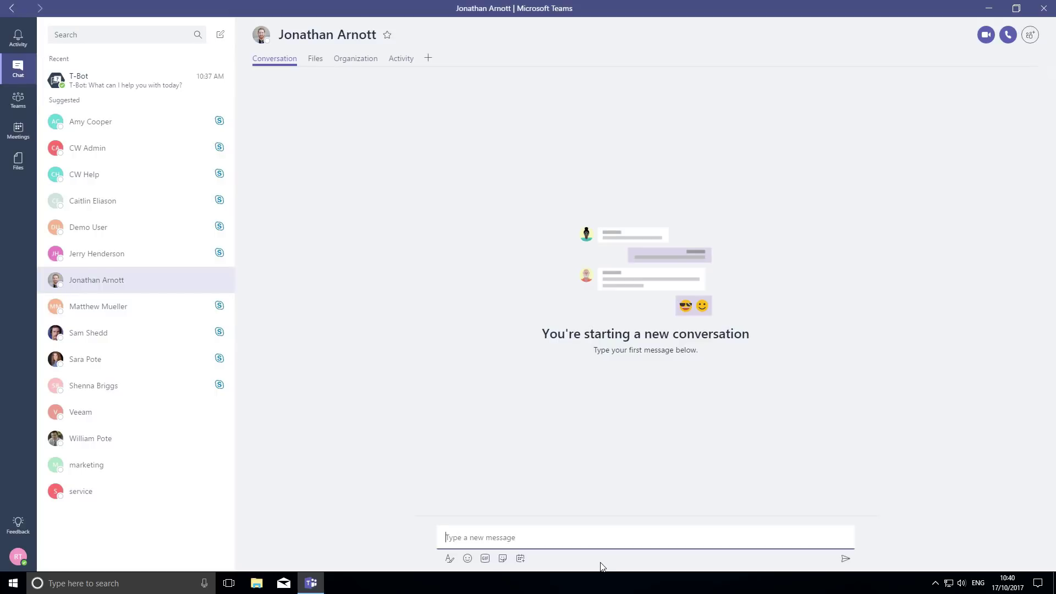
Message the colleague that they're now a member of the Staff BBQ team.
type("Hi Jonathan.")
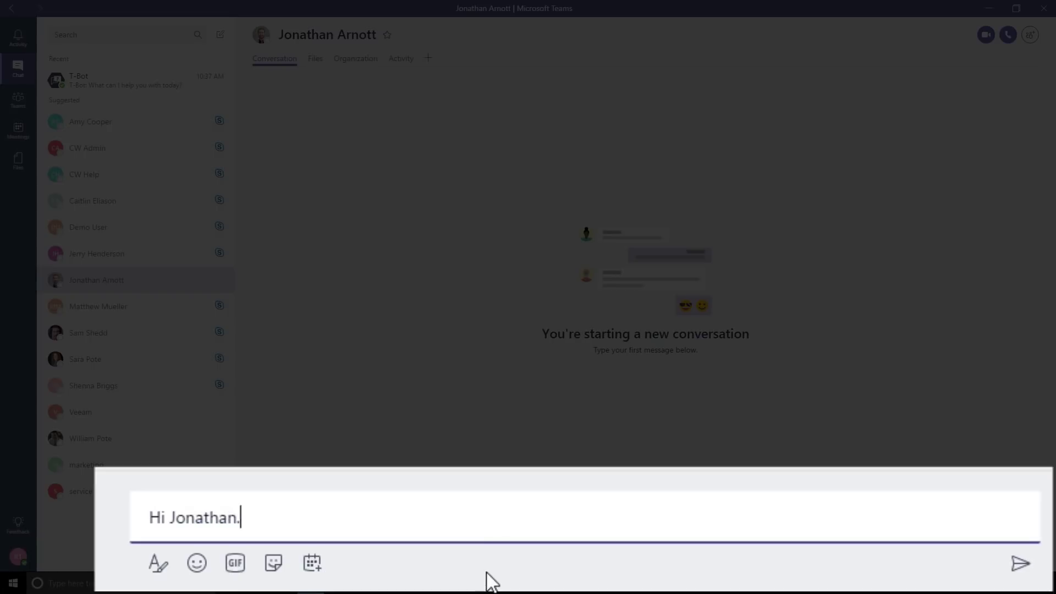
type("  You're now a ")
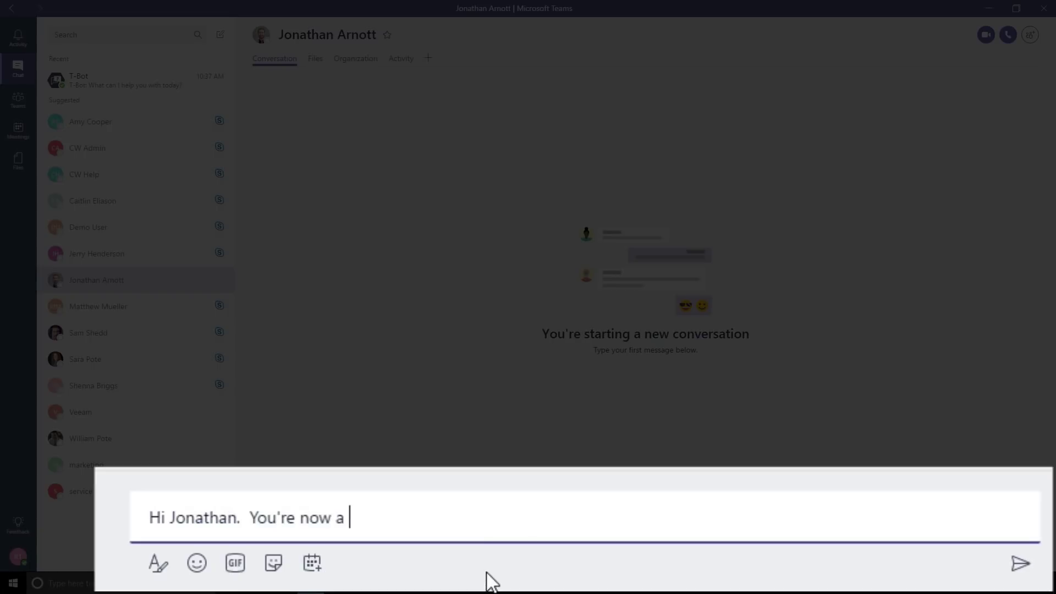
type("member of the ")
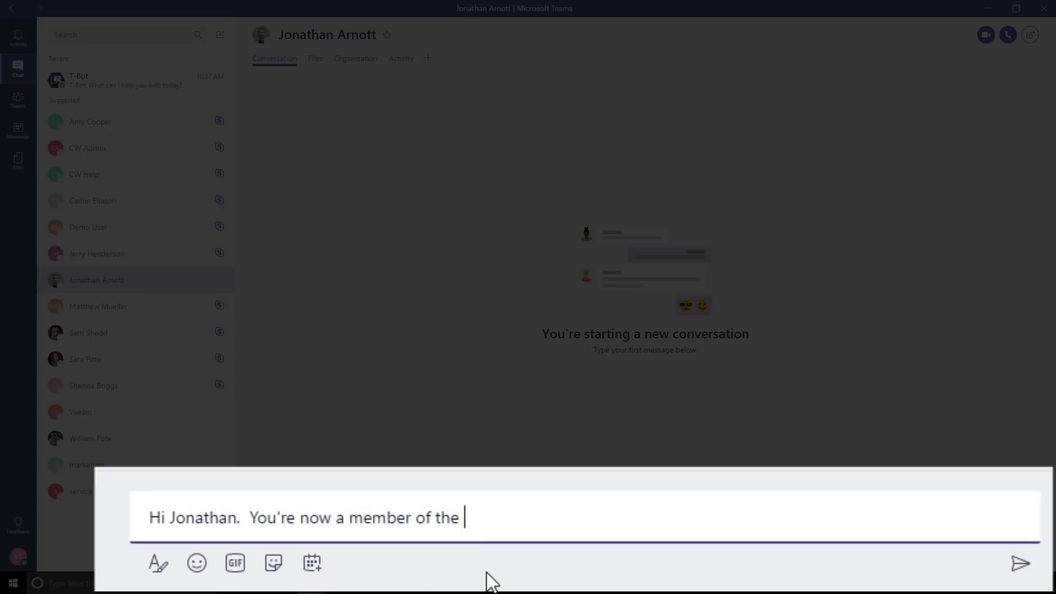
type("Staff BBQ tem")
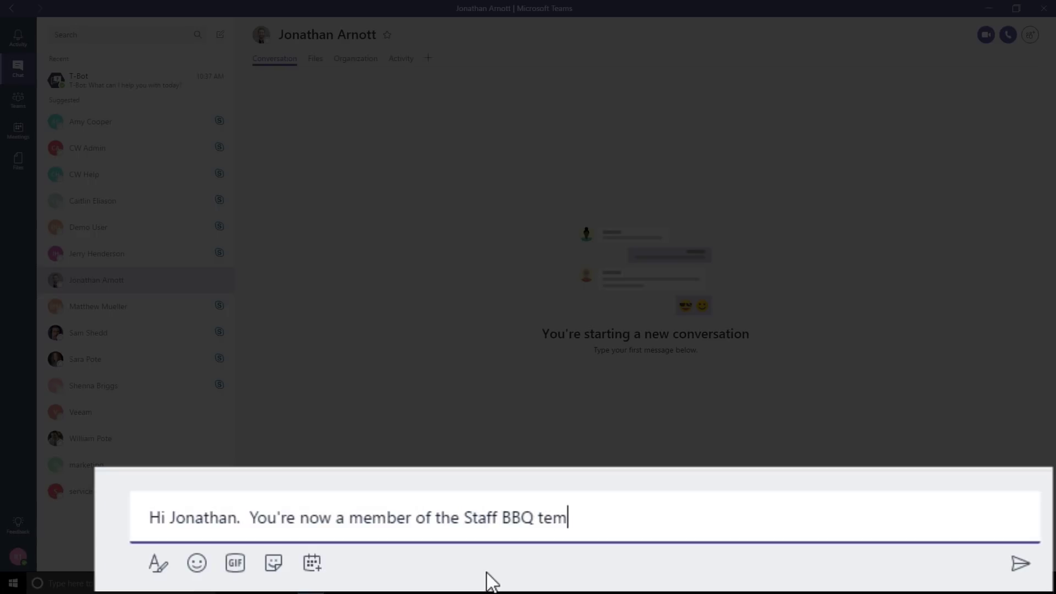
key("BackSpace")
type("am")
type("!")
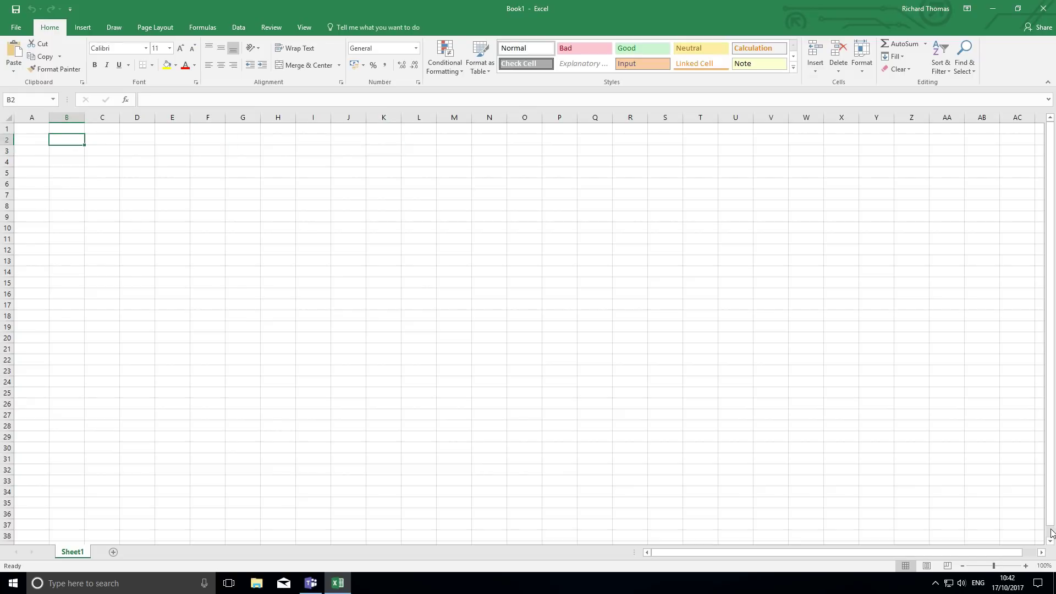
Enter 'BBQ Budget' in cell B2 of the Excel sheet.
type("Bar")
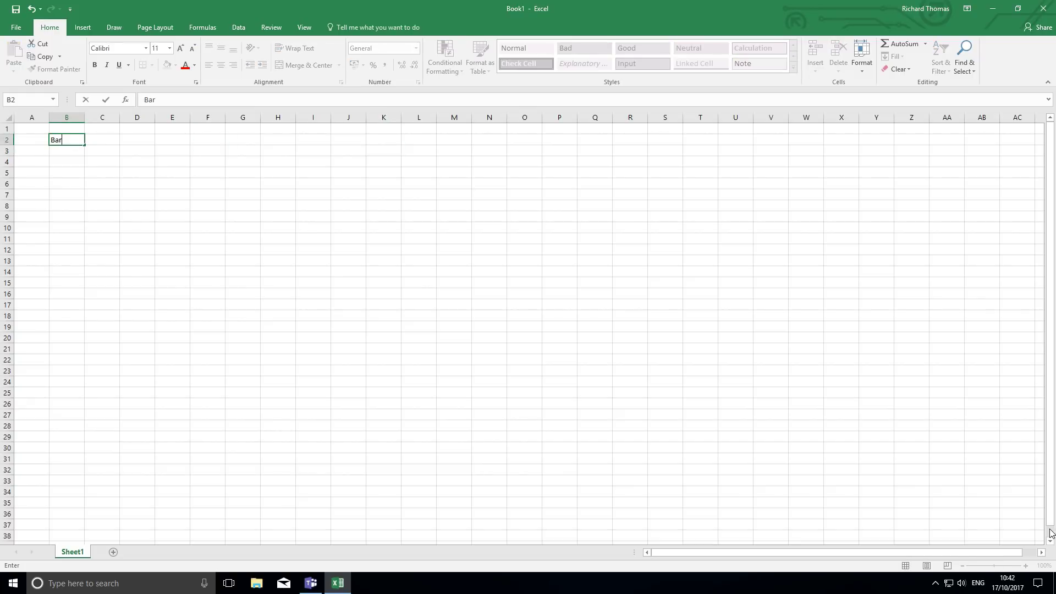
key("BackSpace")
key("BackSpace")
type("BQ Budget")
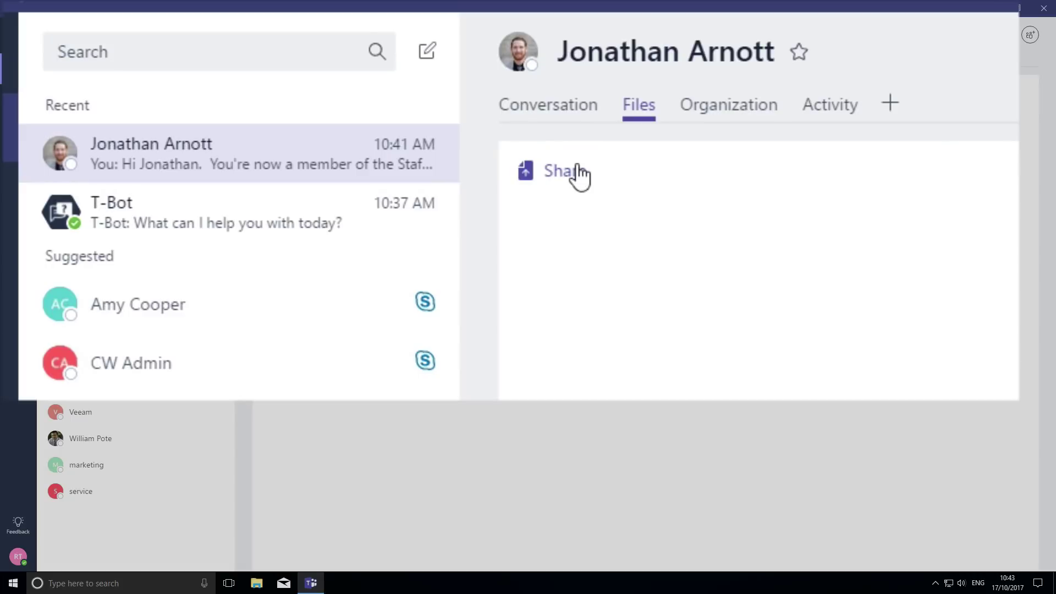
Upload Staff BBQ Budget.xlsx to the chat, then view the colleague's Organization and Activity details.
left_click(401, 112)
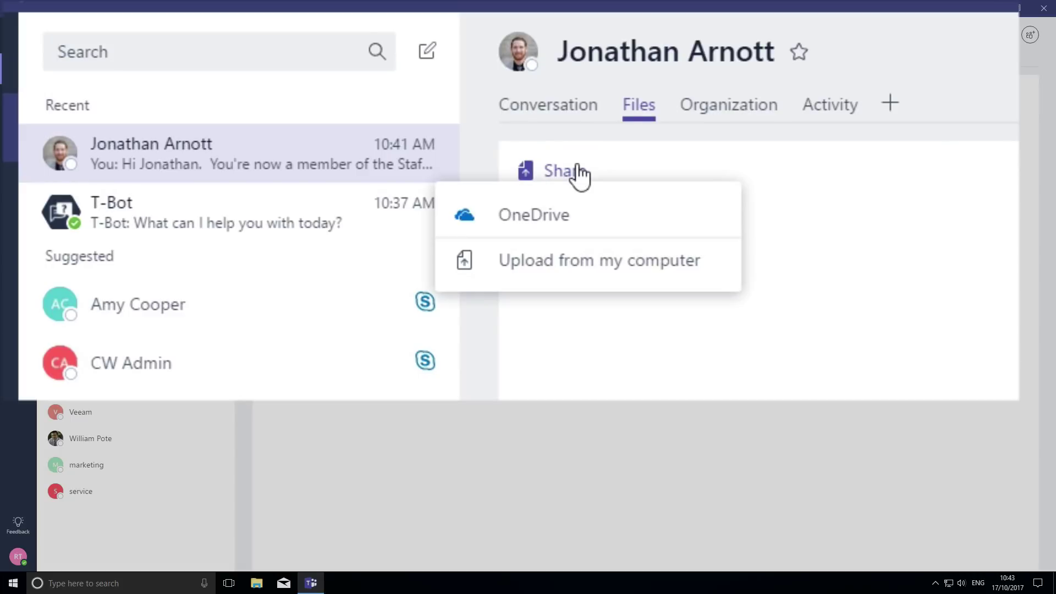
left_click(572, 265)
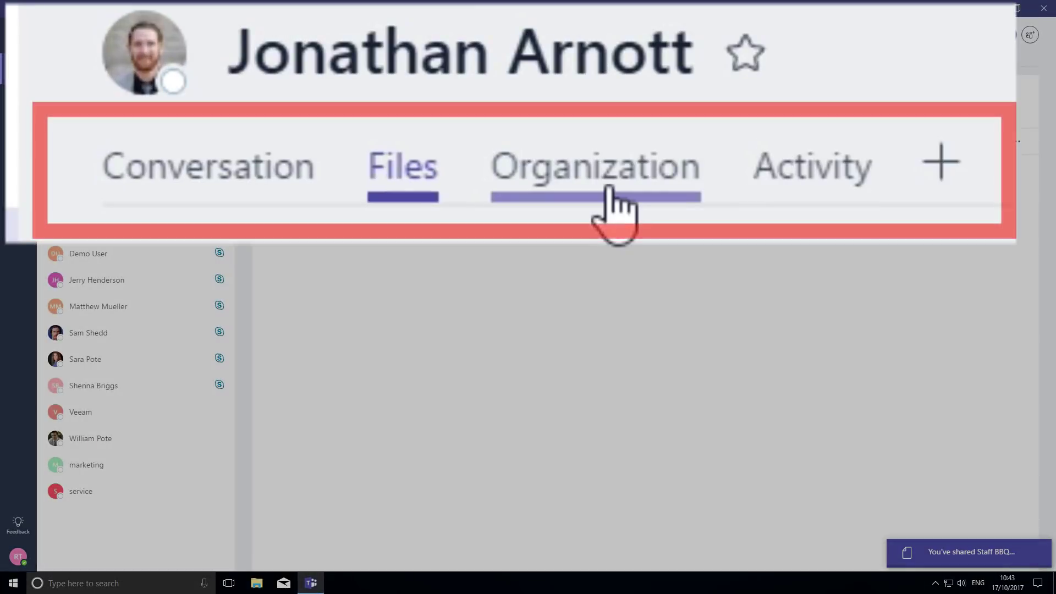
left_click(358, 60)
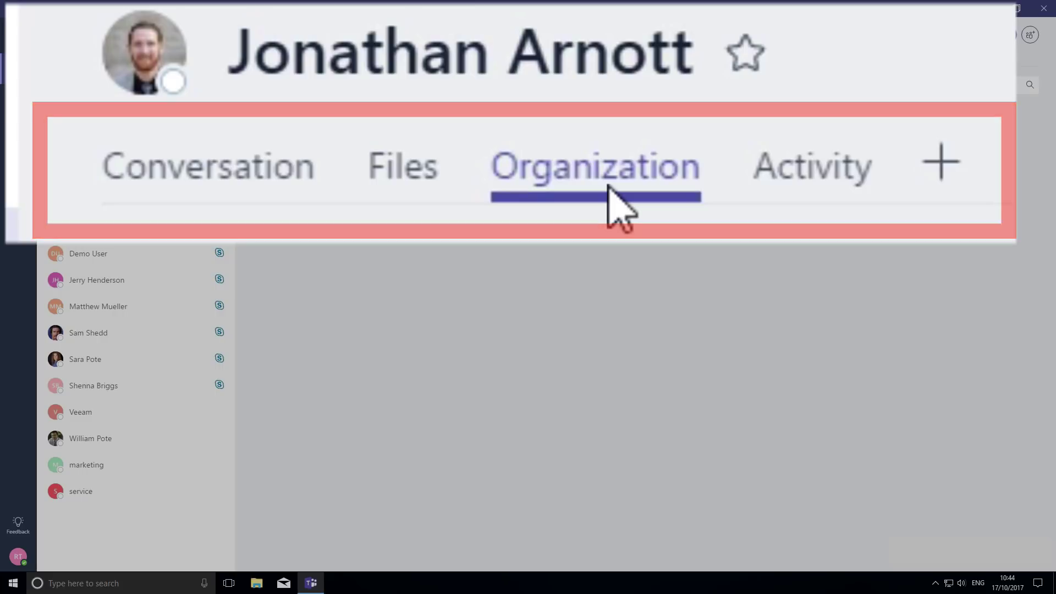
left_click(784, 159)
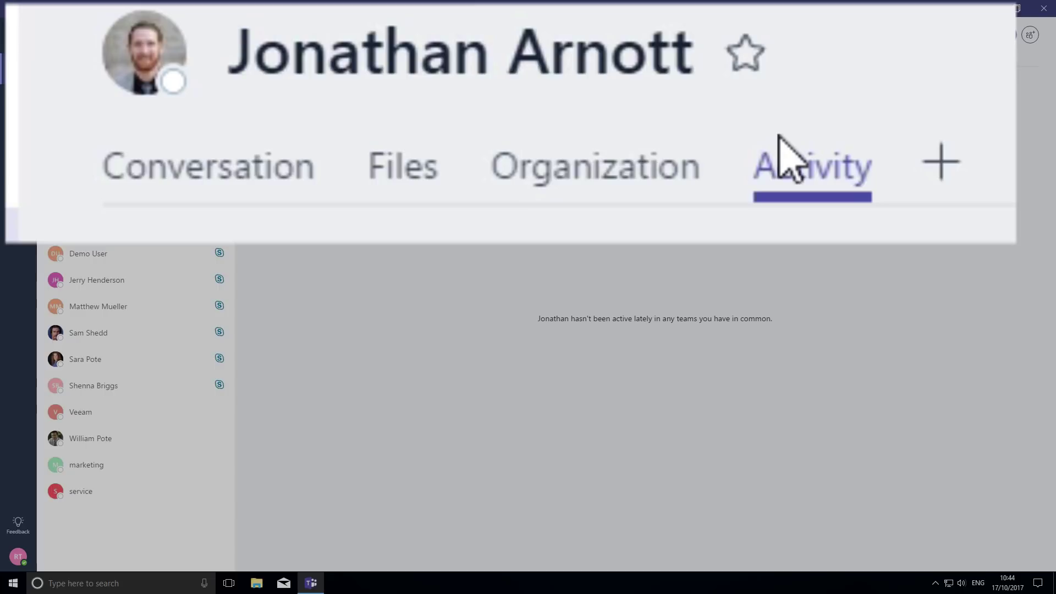
Add a Website tab named 'Google' pointing to Google.com in the chat.
left_click(941, 164)
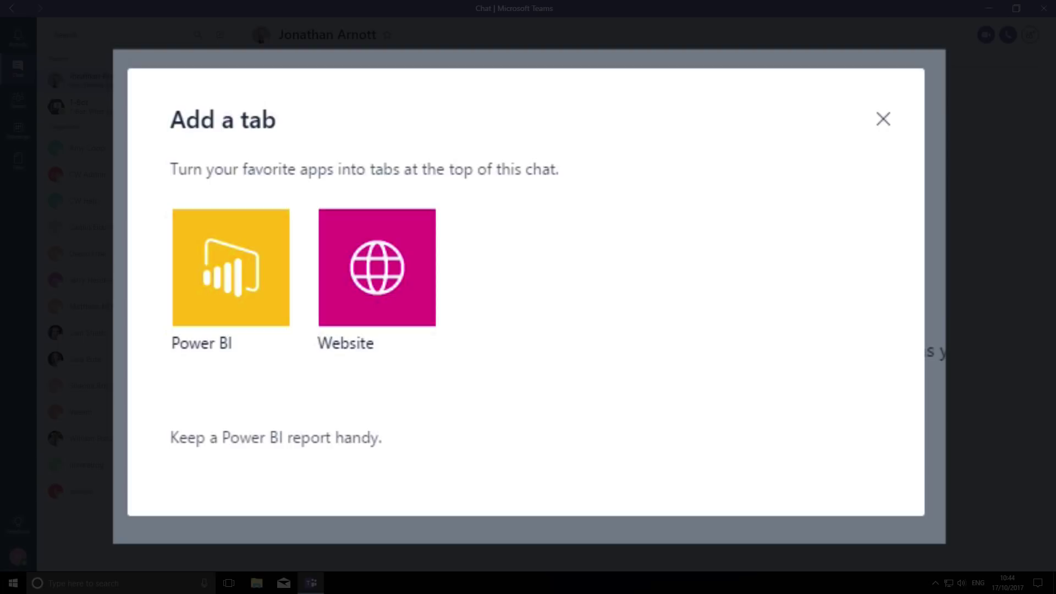
type("ogle")
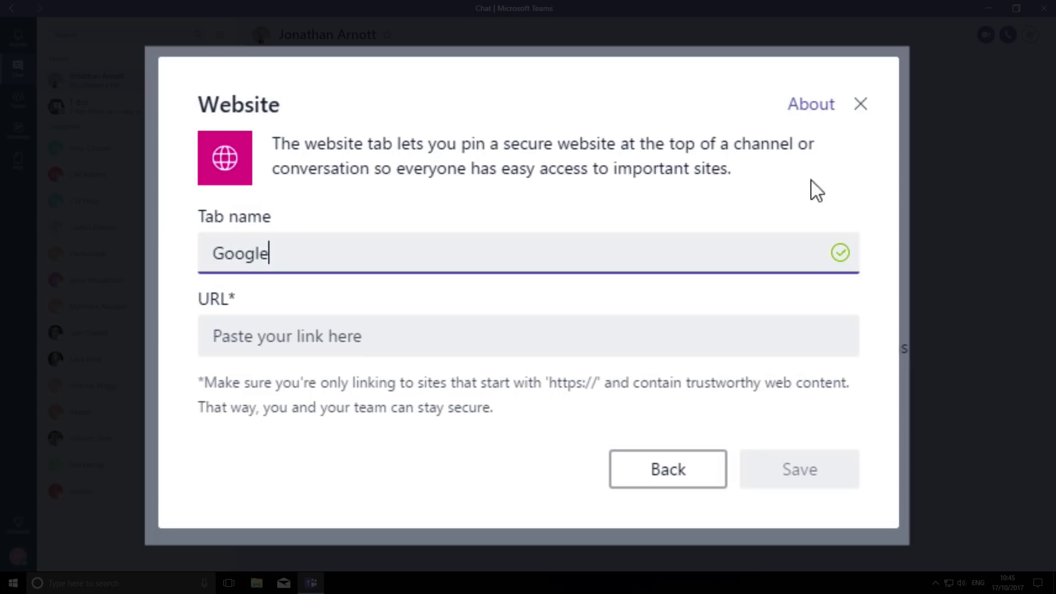
left_click(711, 329)
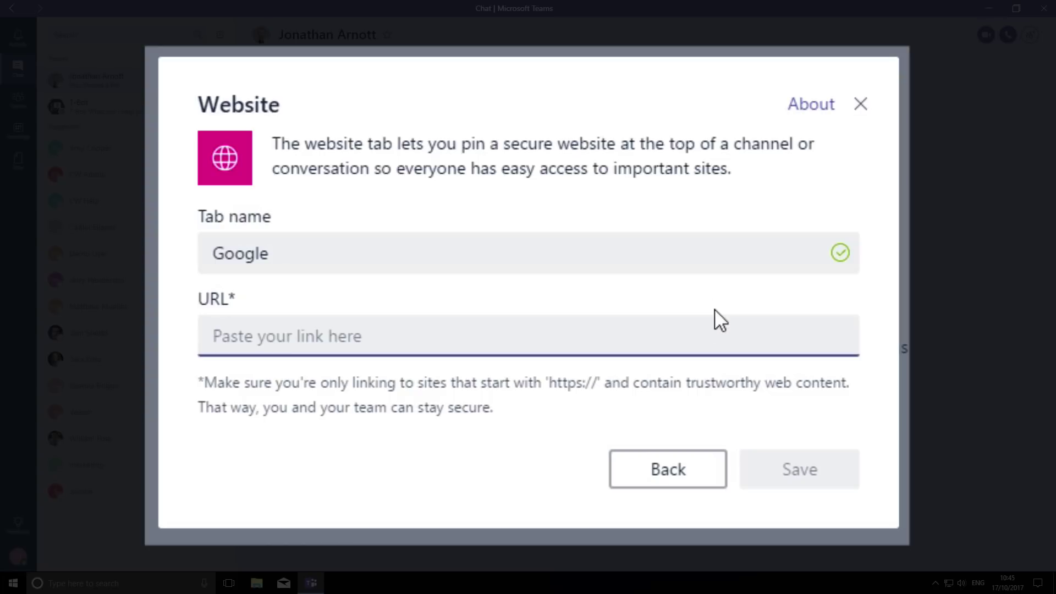
type("Google.com")
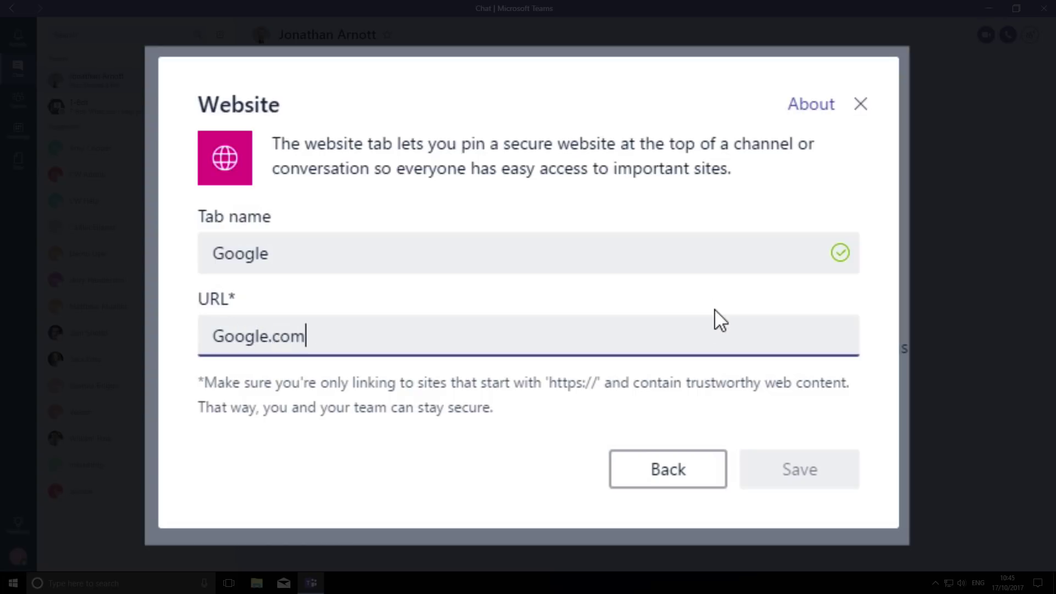
key("Return")
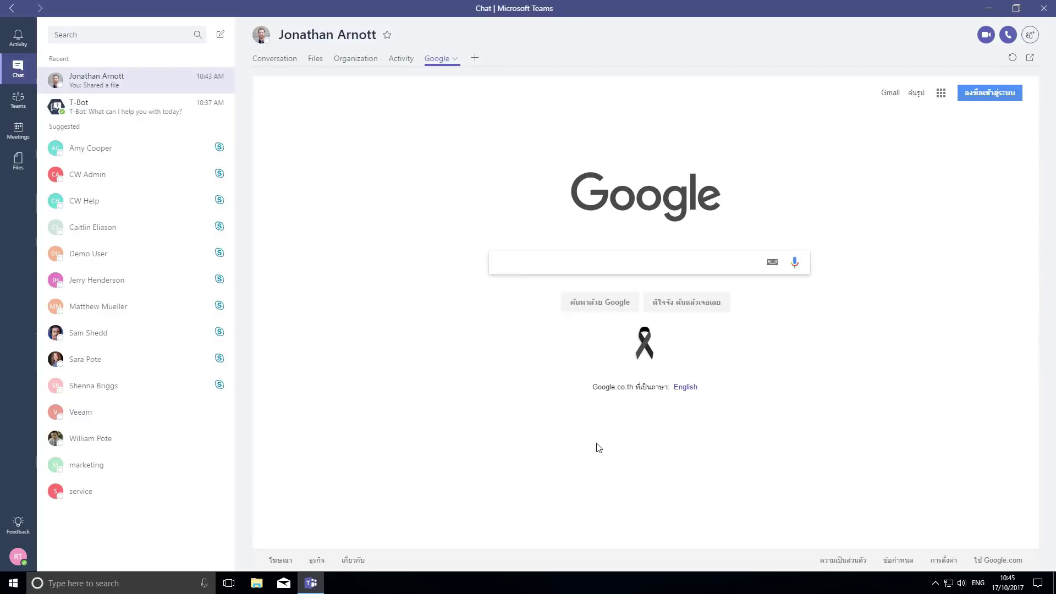
Search Google for 'food ordering online bangkok'.
left_click(532, 266)
type("fo")
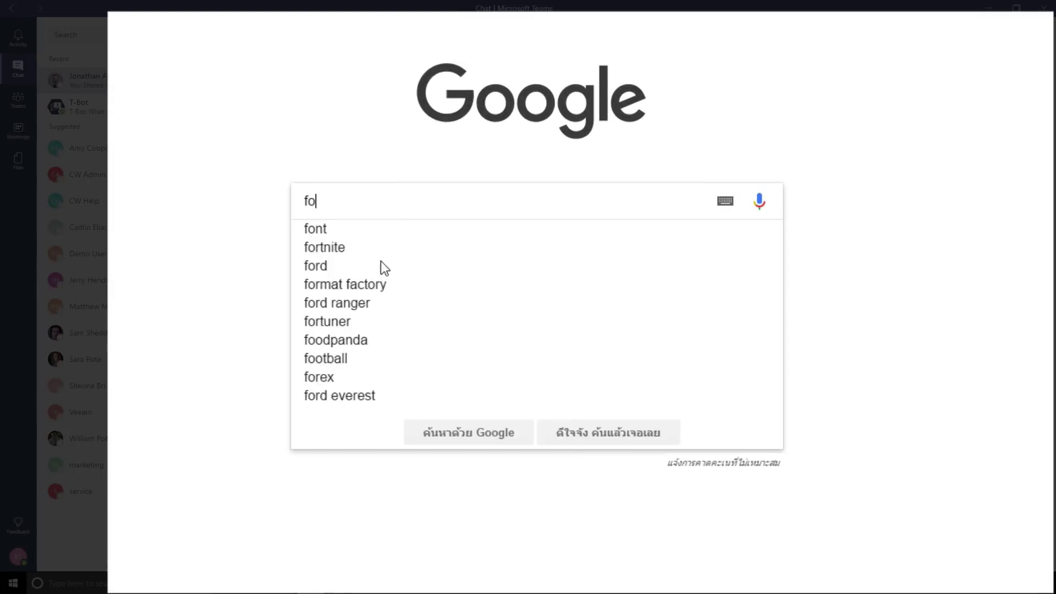
type("od ordering")
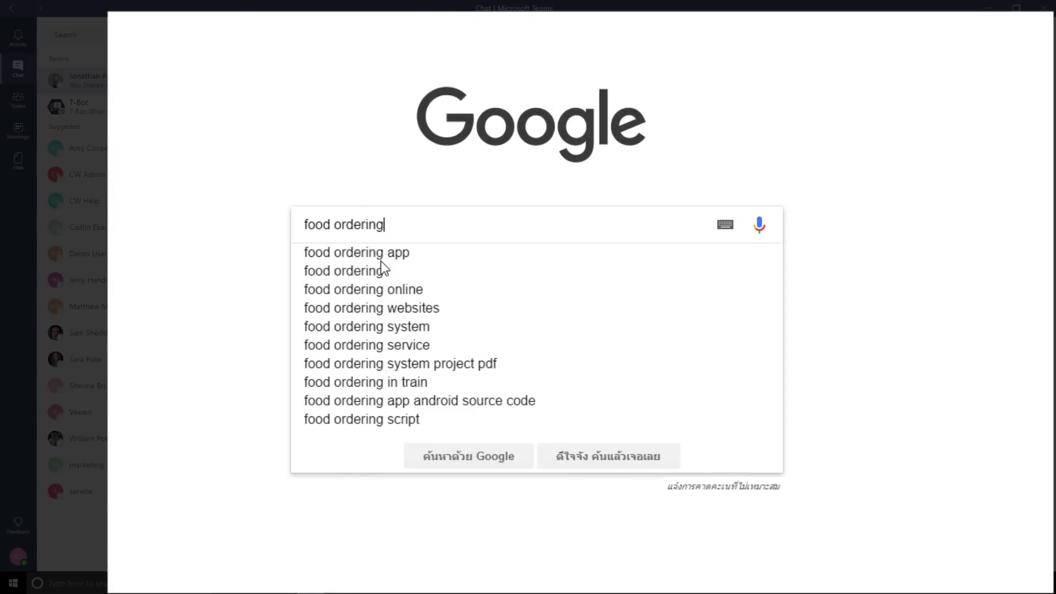
type(" online")
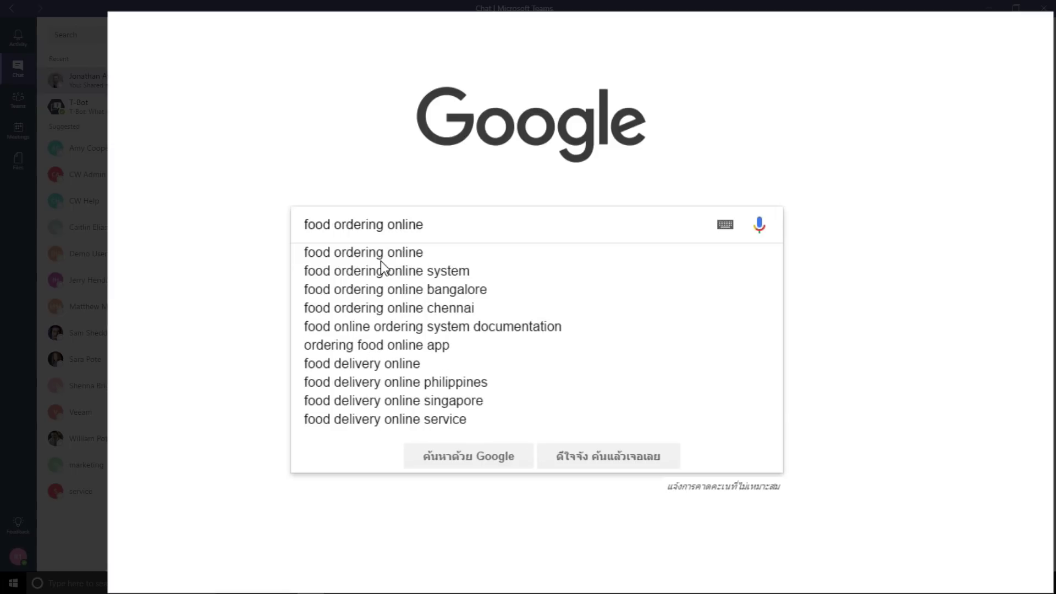
type(" thailand")
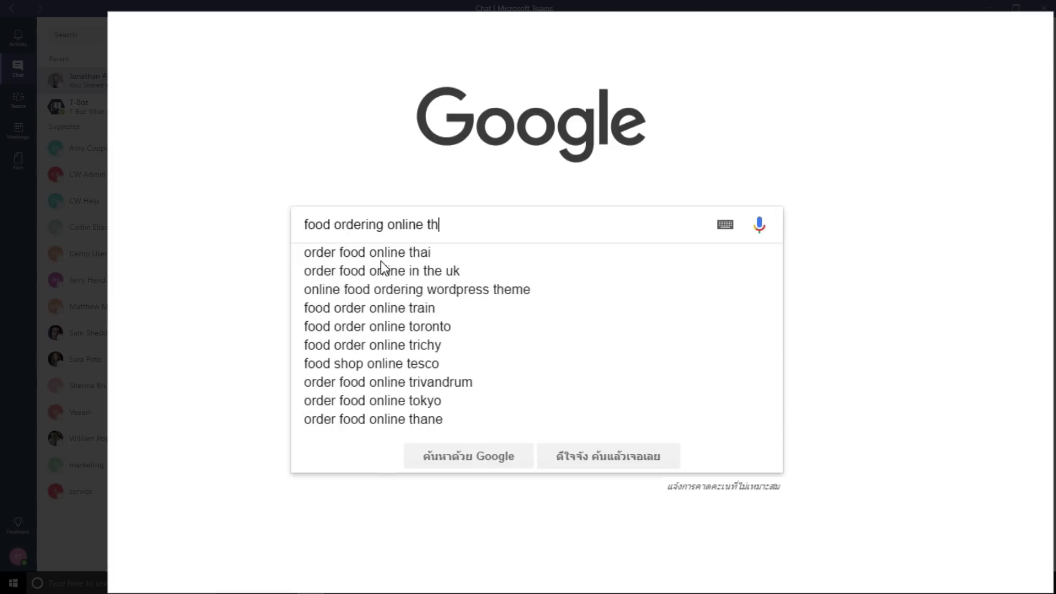
key("BackSpace")
key("BackSpace")
key("BackSpace")
key("BackSpace")
key("BackSpace")
key("BackSpace")
key("BackSpace")
key("BackSpace")
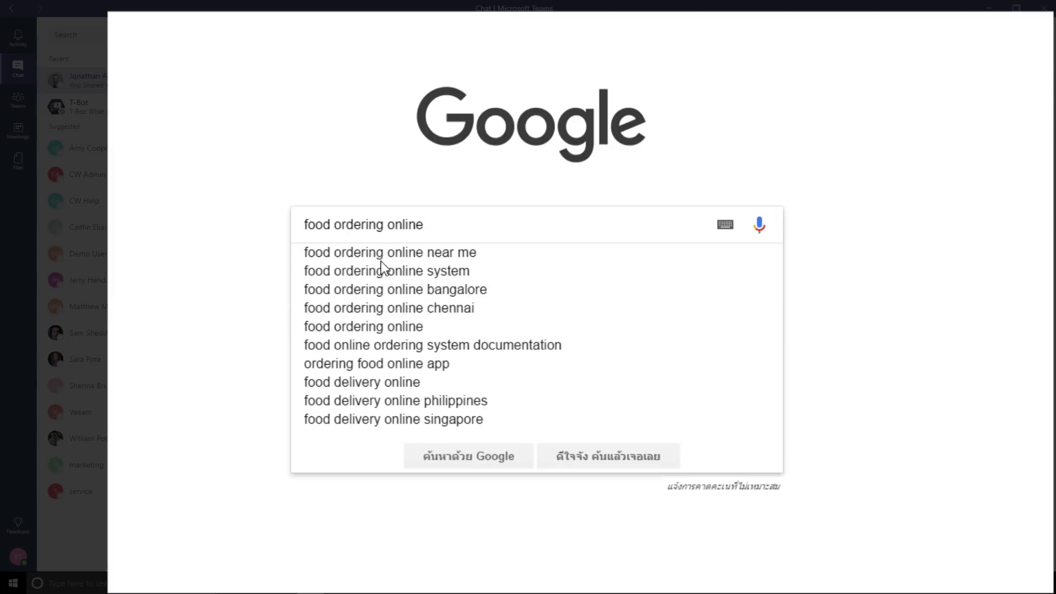
type("bn")
key("BackSpace")
type("angkok")
key("Return")
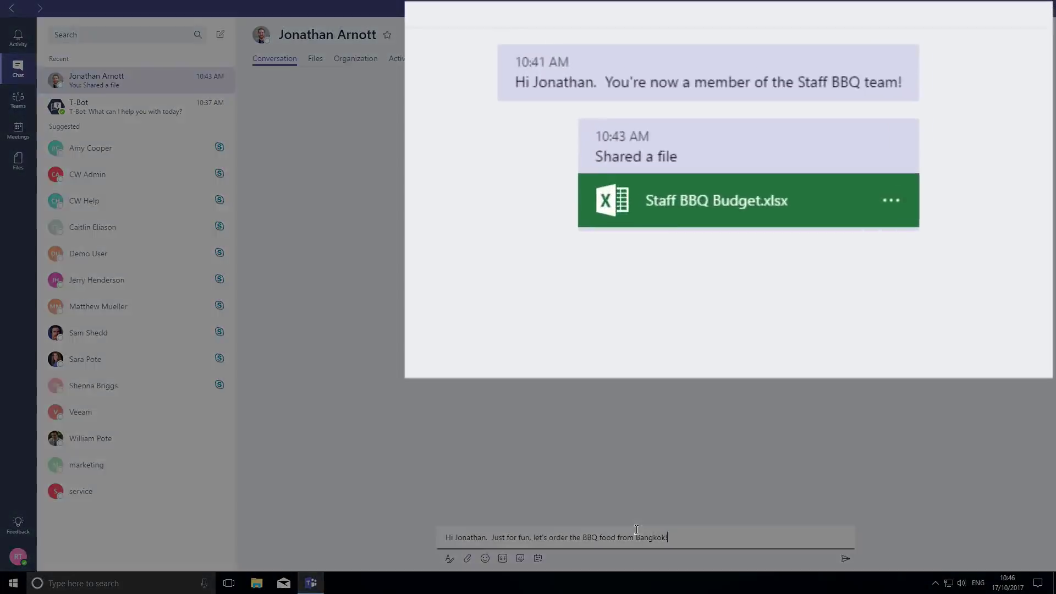
Send the chat message, then pick a colleague to add to Staff BBQ Team.
key("Return")
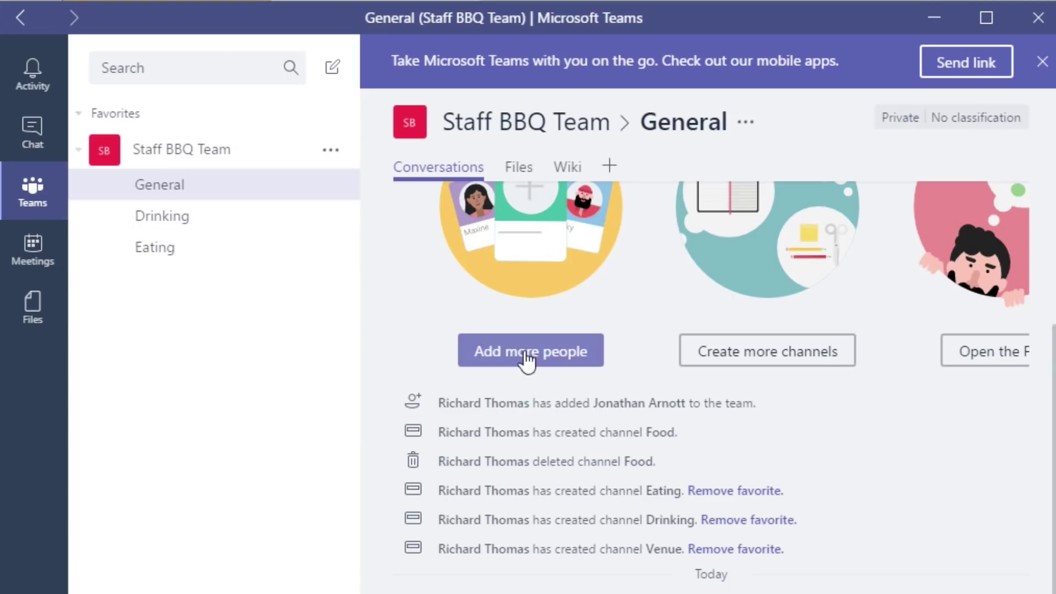
left_click(528, 352)
type("william")
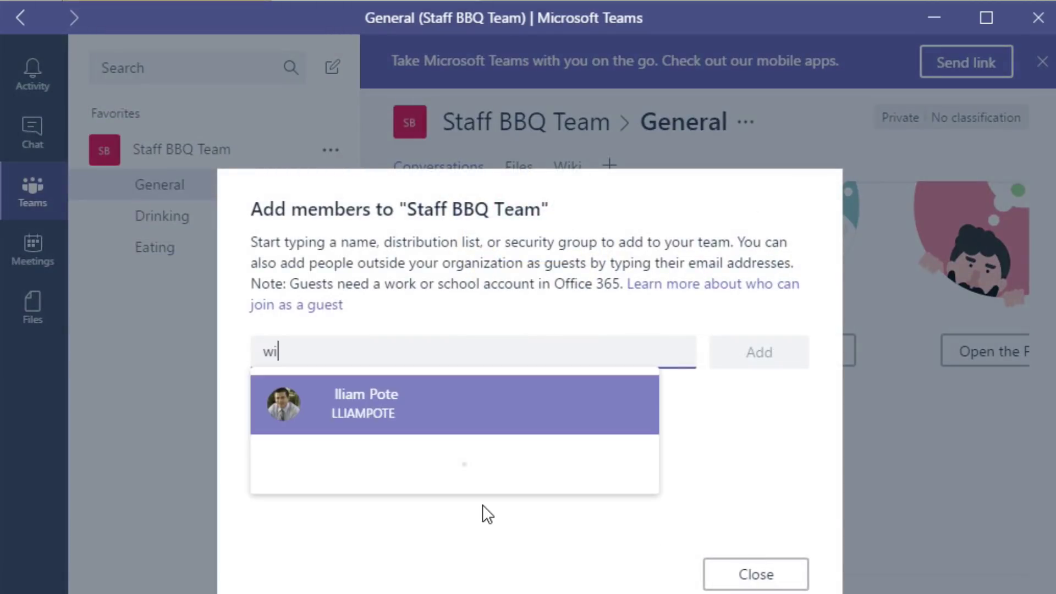
left_click(372, 419)
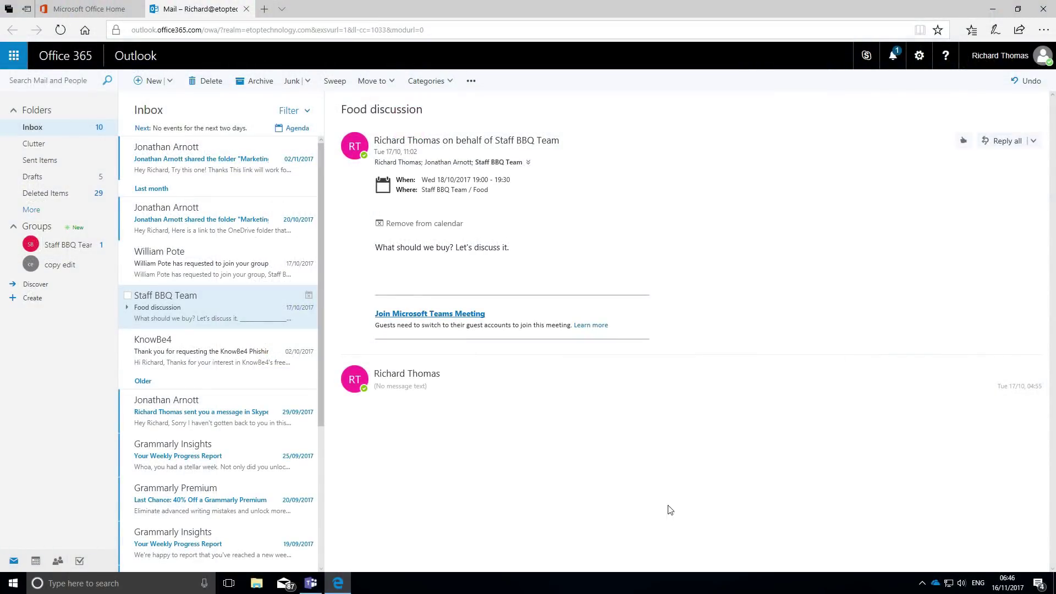
Open the colleague's join request and add them to the Staff BBQ Team group.
left_click(193, 259)
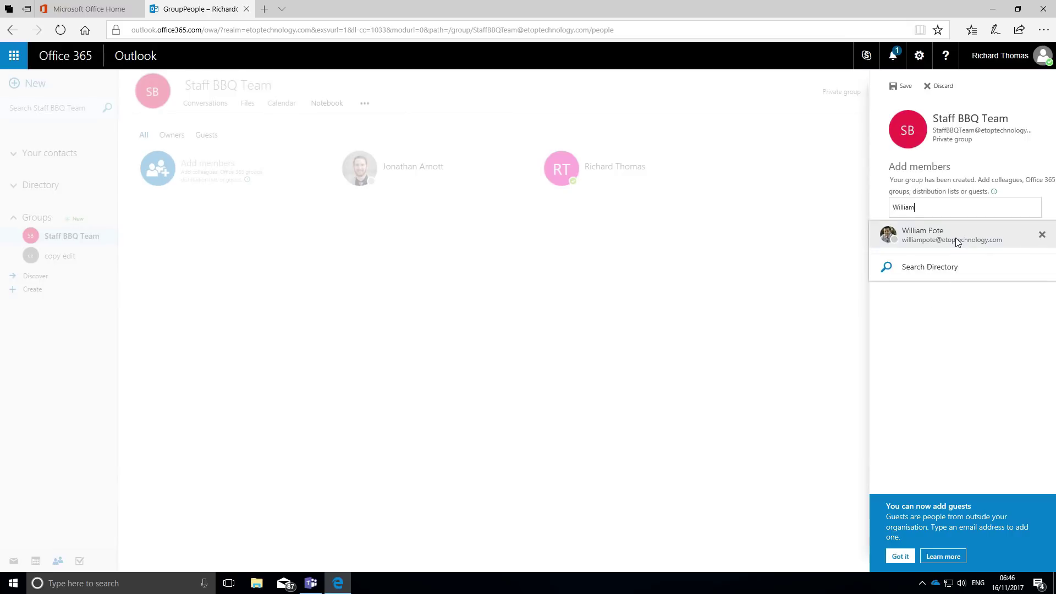
left_click(955, 238)
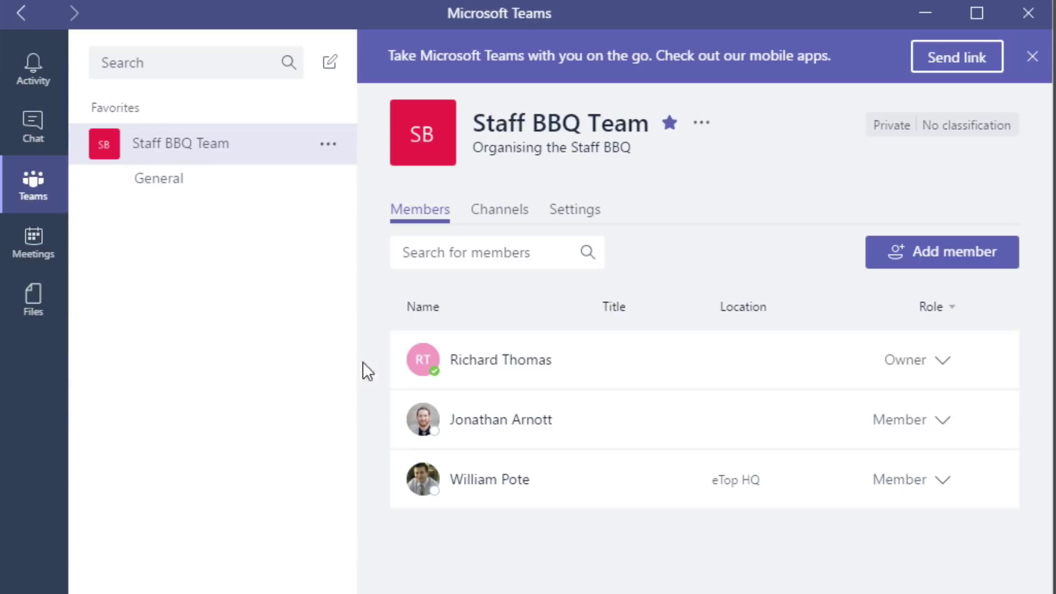
Create the Drink, Food and Venue Booking channels from the team's Add channel option.
left_click(330, 145)
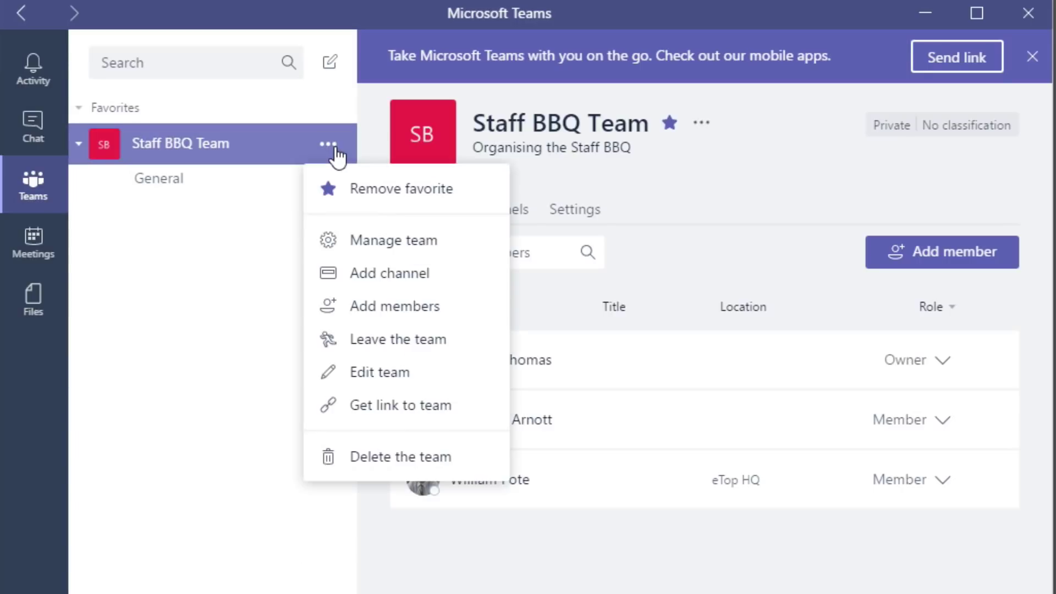
left_click(360, 273)
type("Dr")
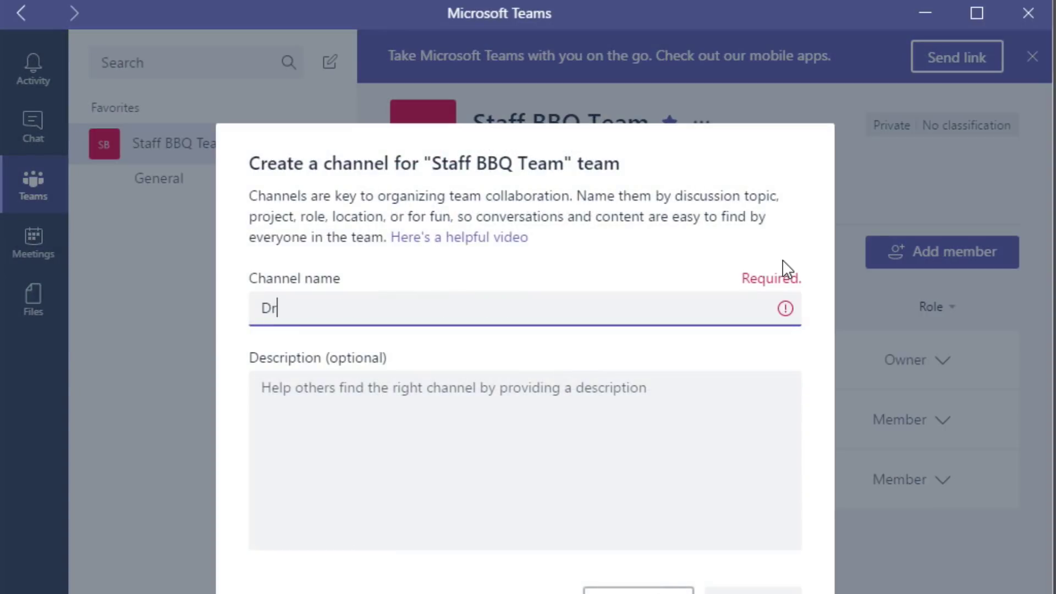
type("ink")
key("Return")
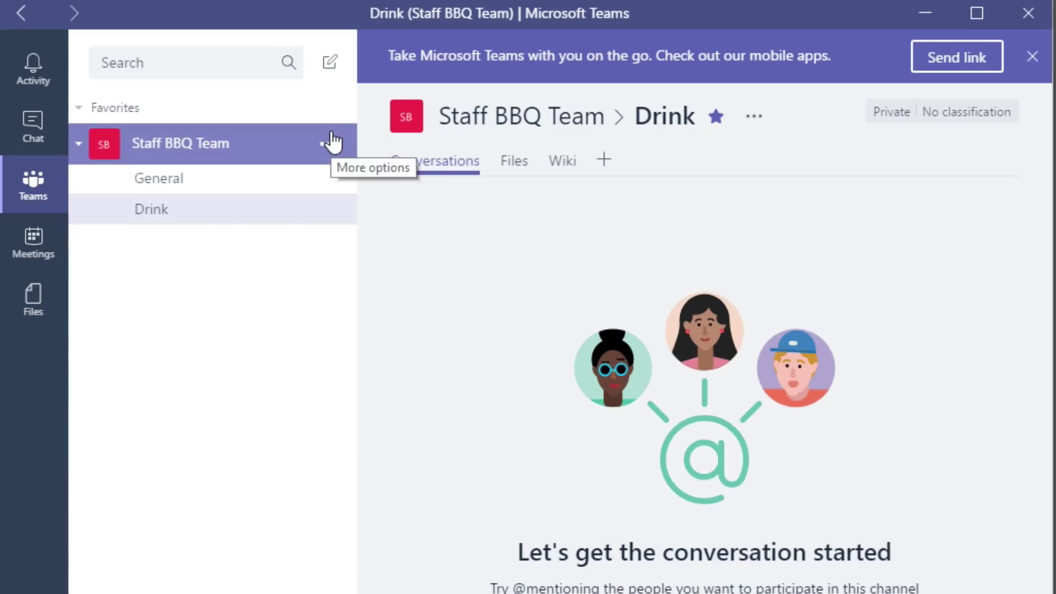
left_click(329, 144)
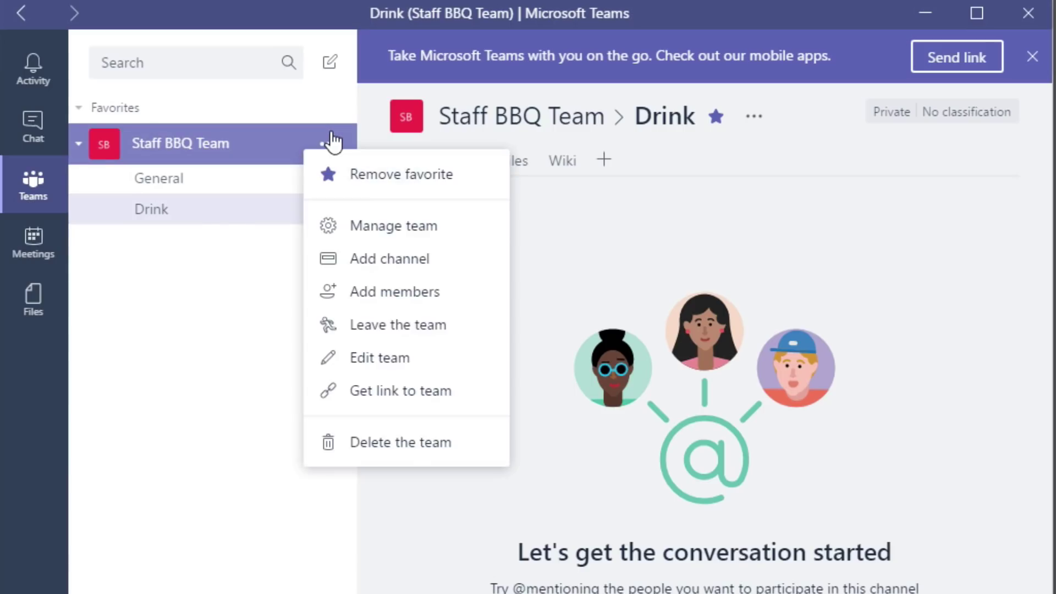
left_click(350, 259)
type("Food")
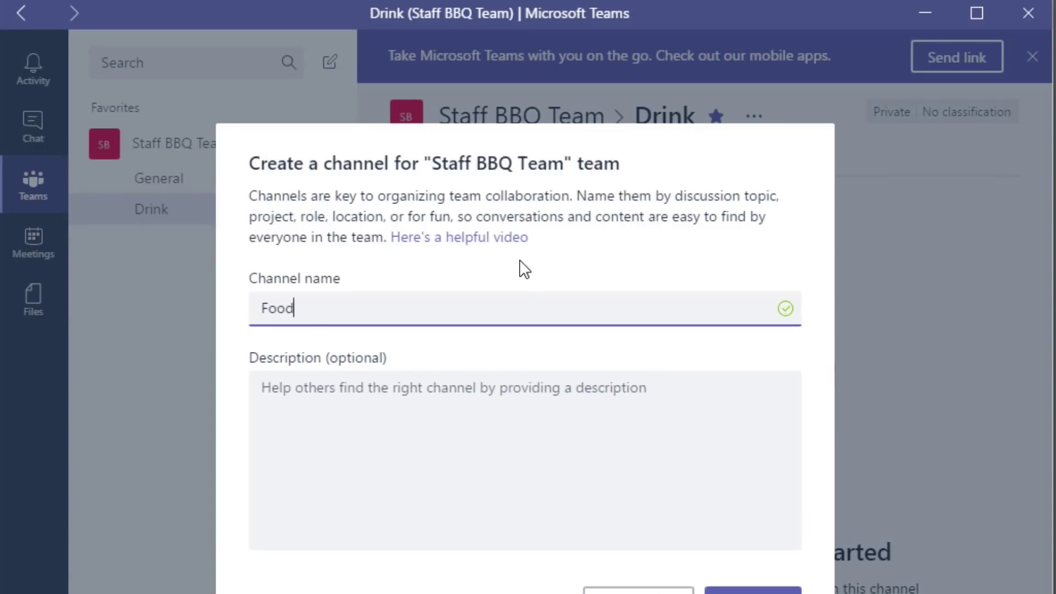
left_click(298, 388)
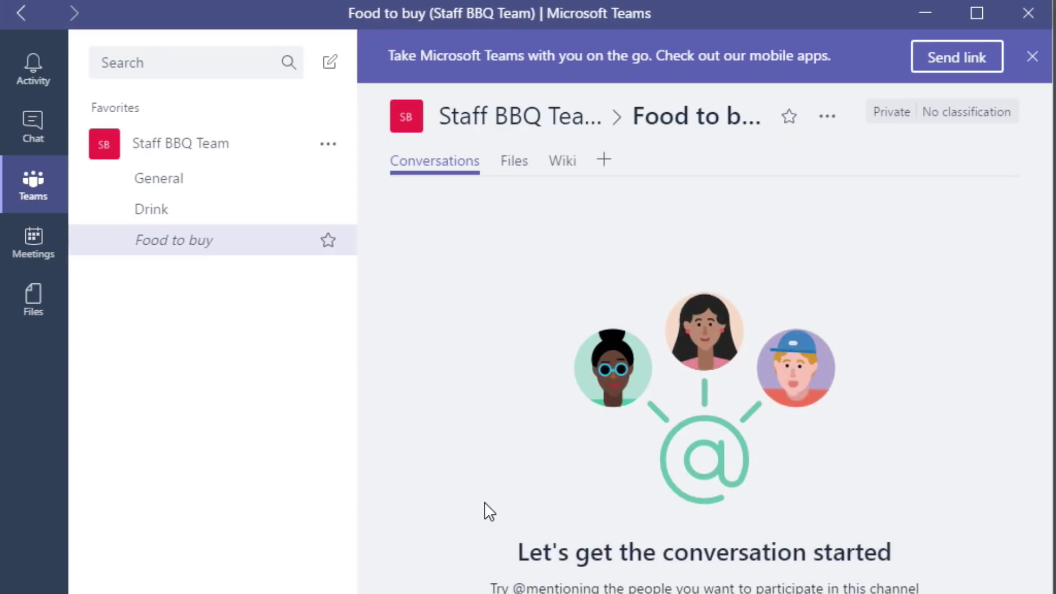
left_click(329, 144)
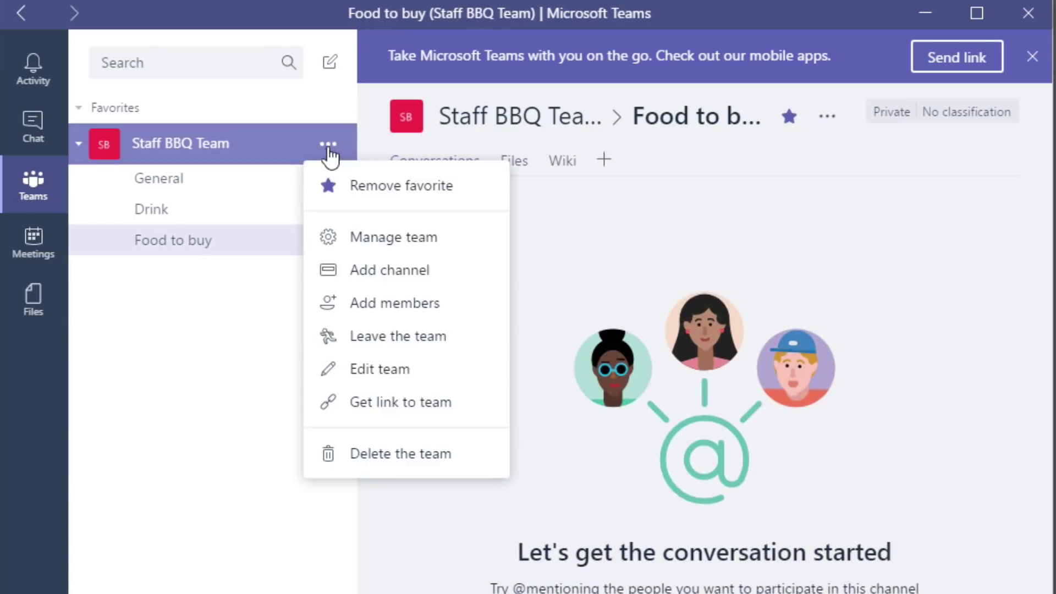
left_click(352, 270)
type("Venue Book")
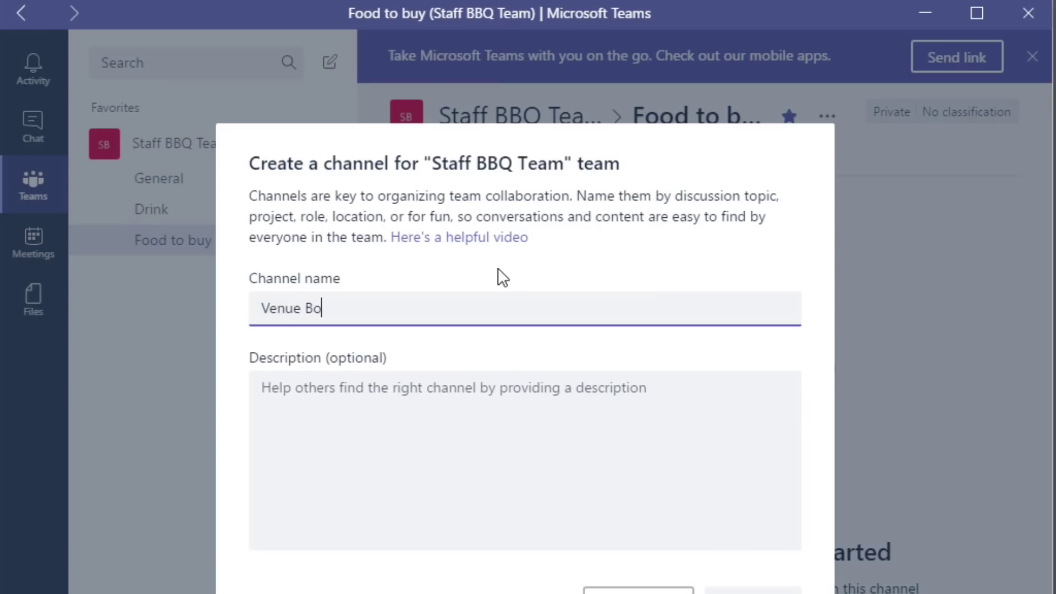
type("ing")
key("Return")
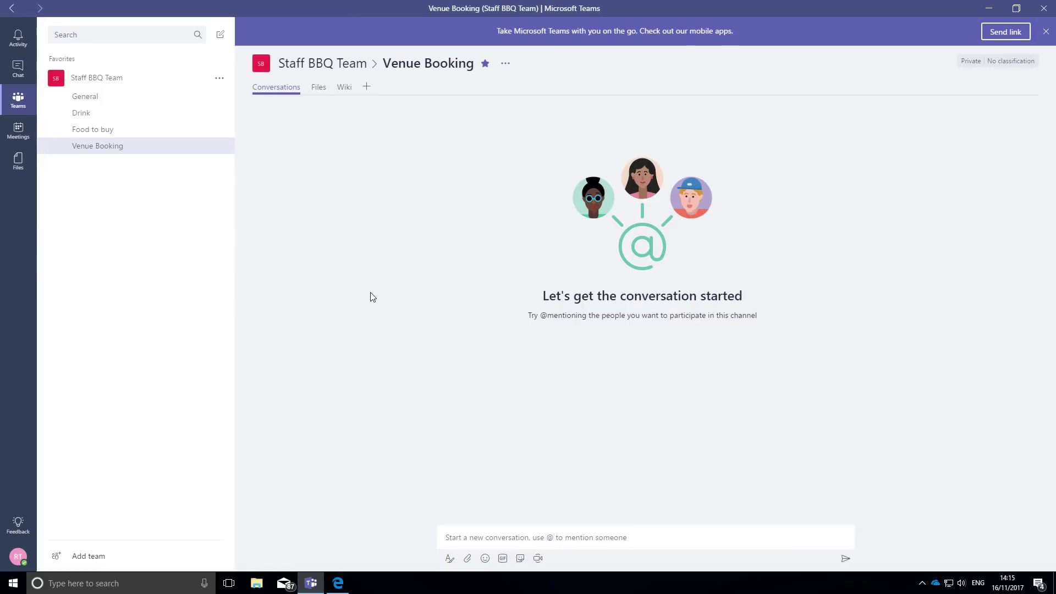
Draft 'Staff BBQ Meeting' in Board Room, Nov 16, 2017, from 4:00 PM to 5:00 PM.
left_click(16, 137)
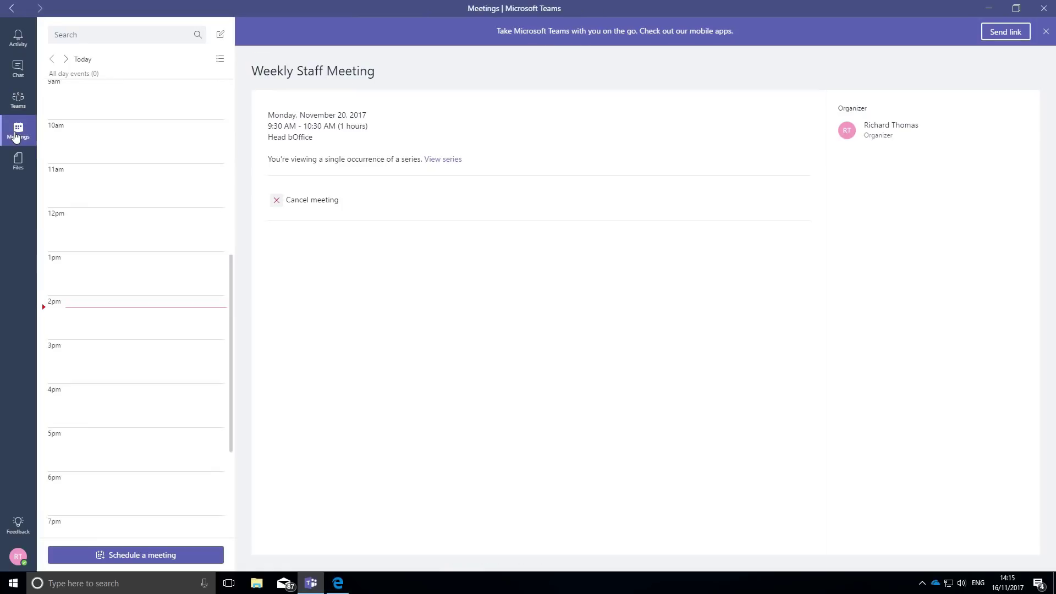
left_click(136, 555)
type("Sta")
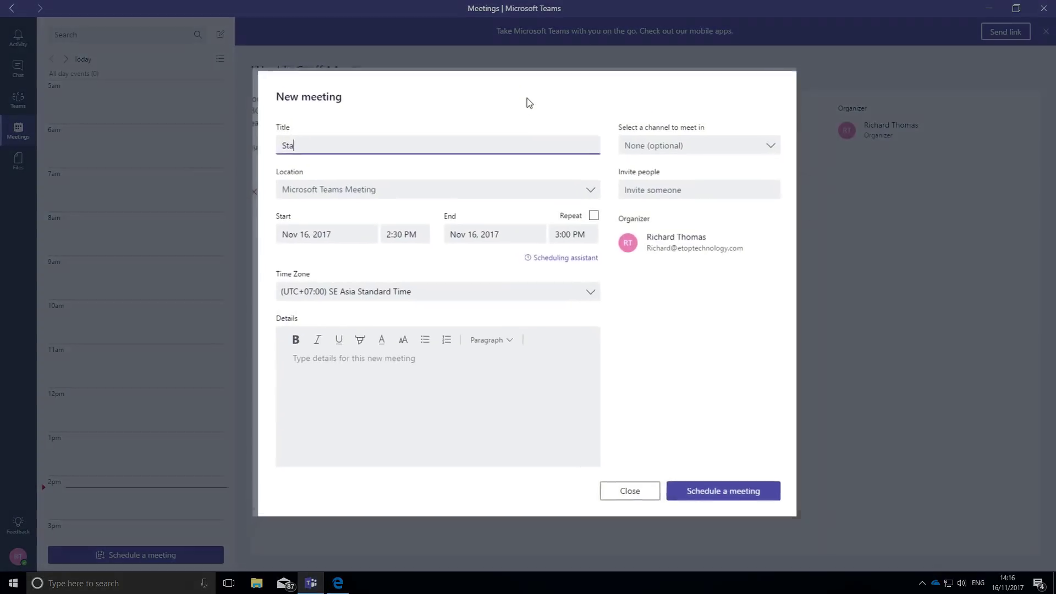
type("ff BBQ ")
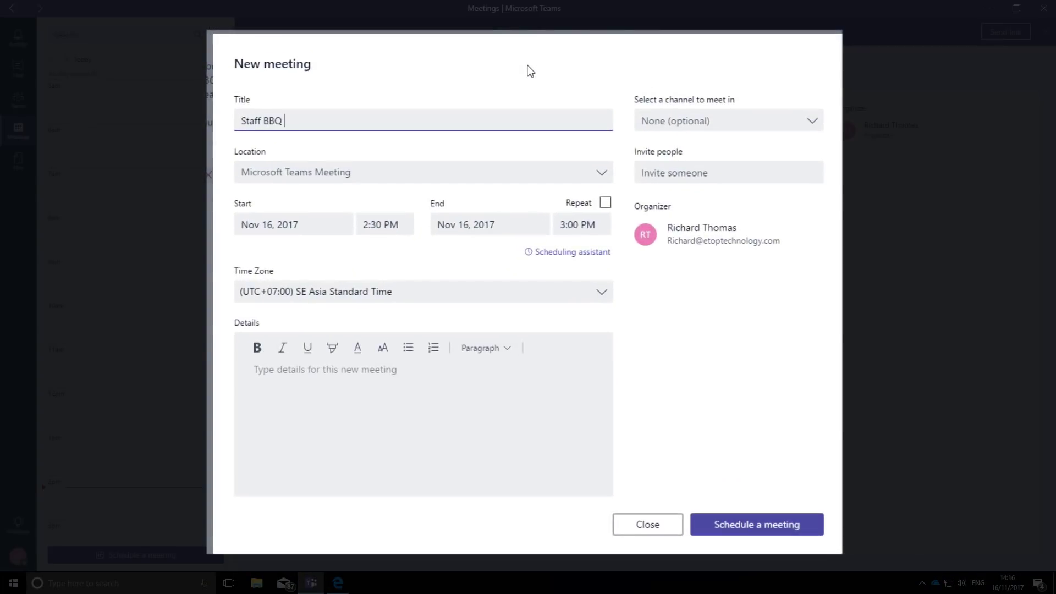
type("Meeting")
left_click(452, 182)
type("Board Room")
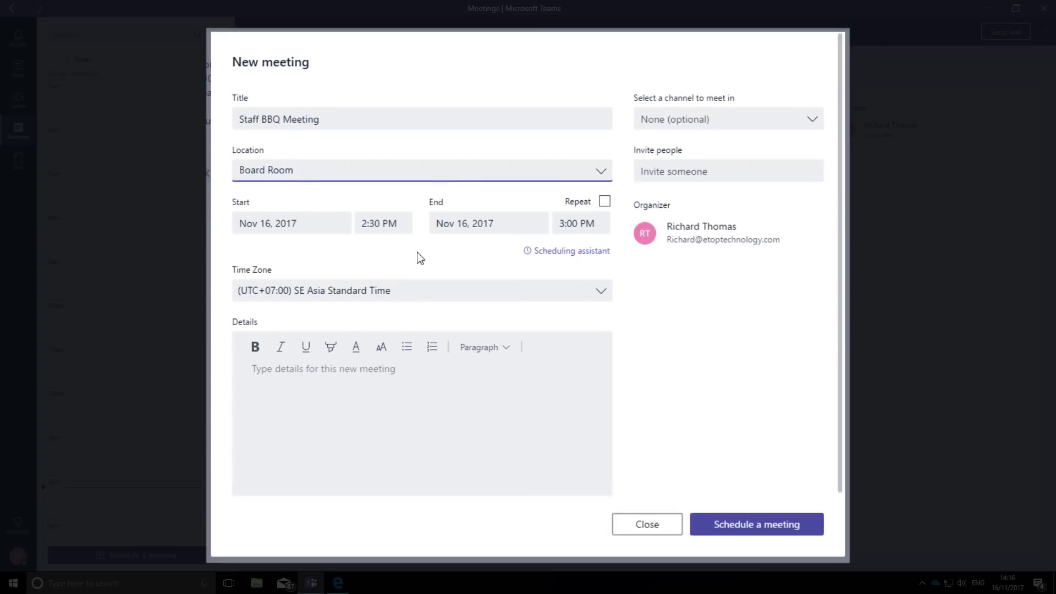
left_click(401, 227)
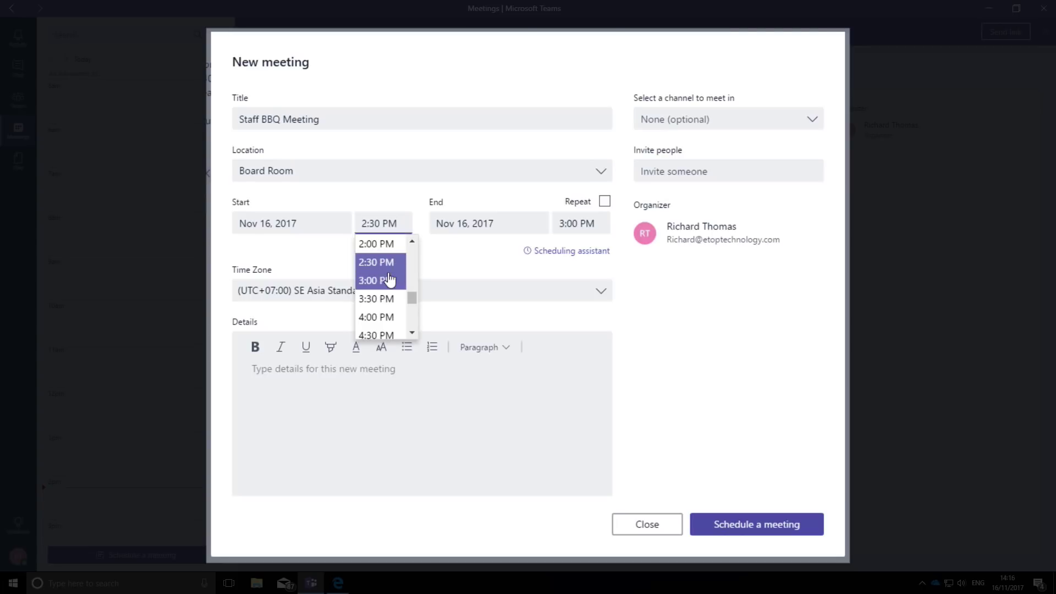
left_click(389, 318)
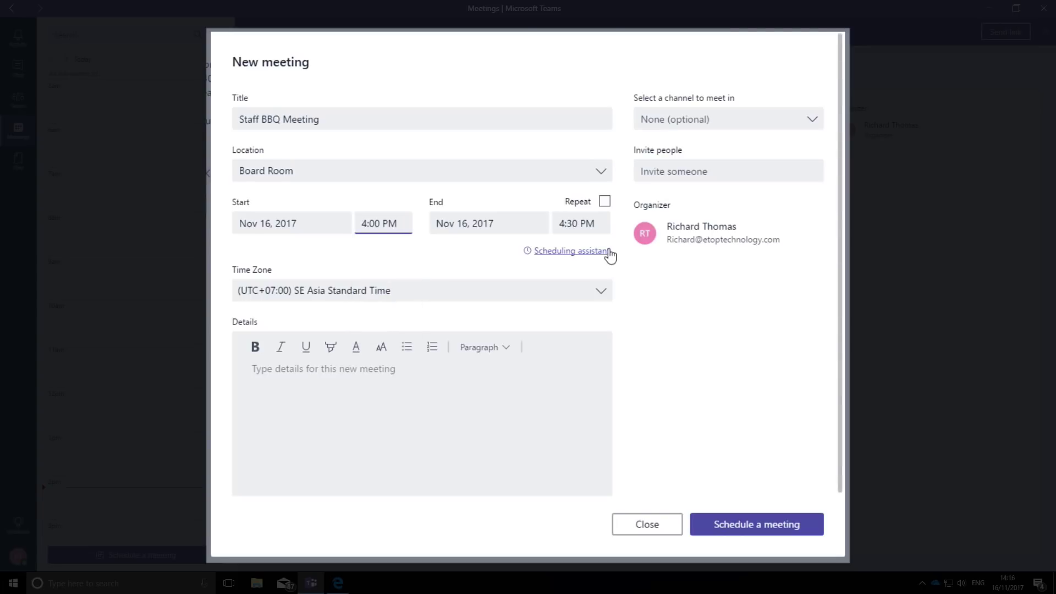
left_click(603, 226)
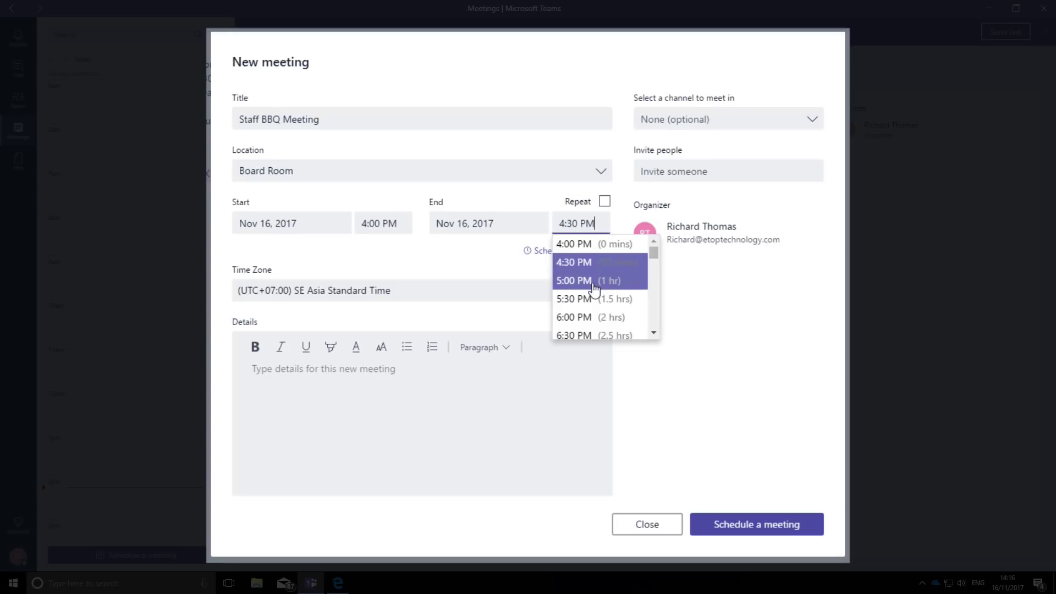
left_click(574, 281)
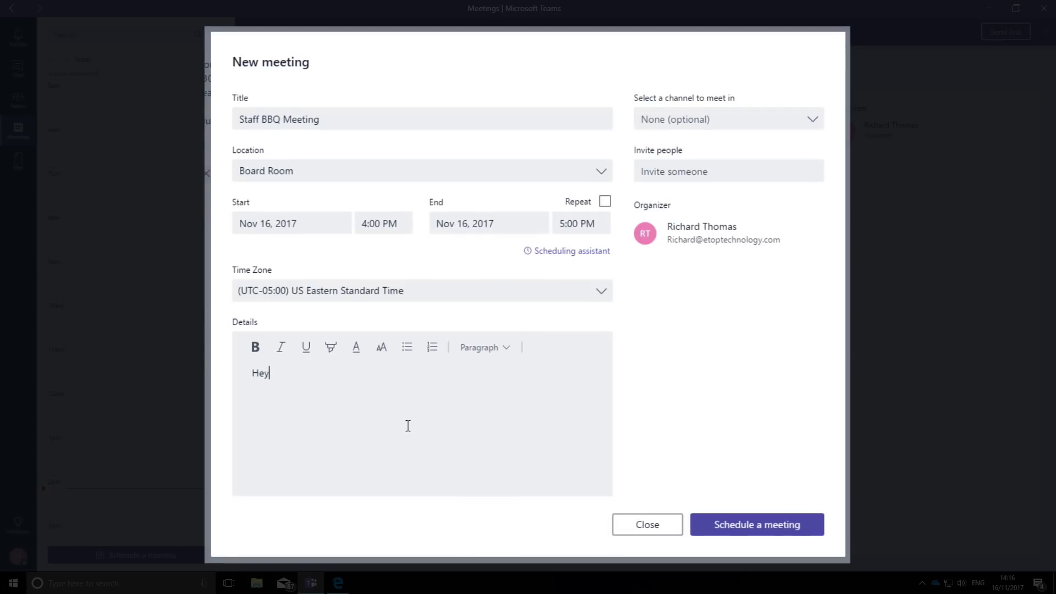
Add the BBQ meetup details, hold it in General, and invite both colleagues.
type("guys.  A great way to end the day")
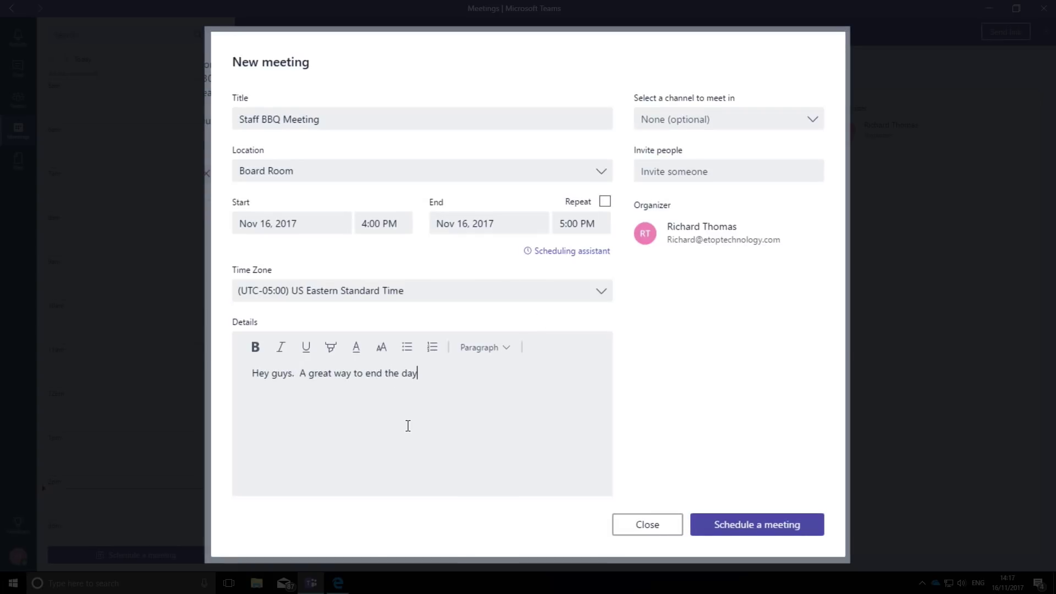
type(" - let's meet up to discuss the BBQ.  We can follow up online with Teams...!!!")
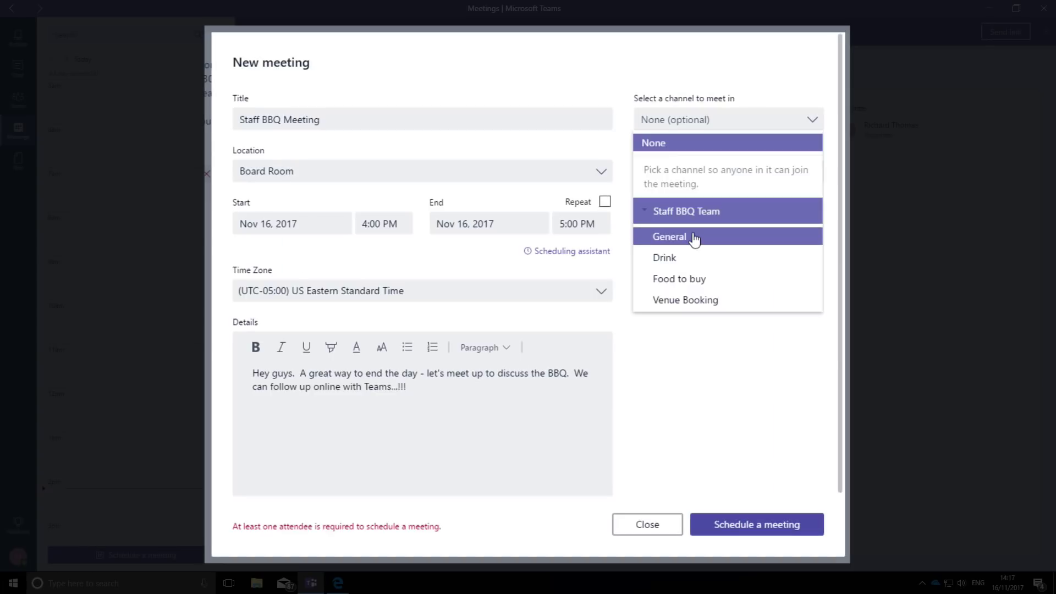
left_click(697, 233)
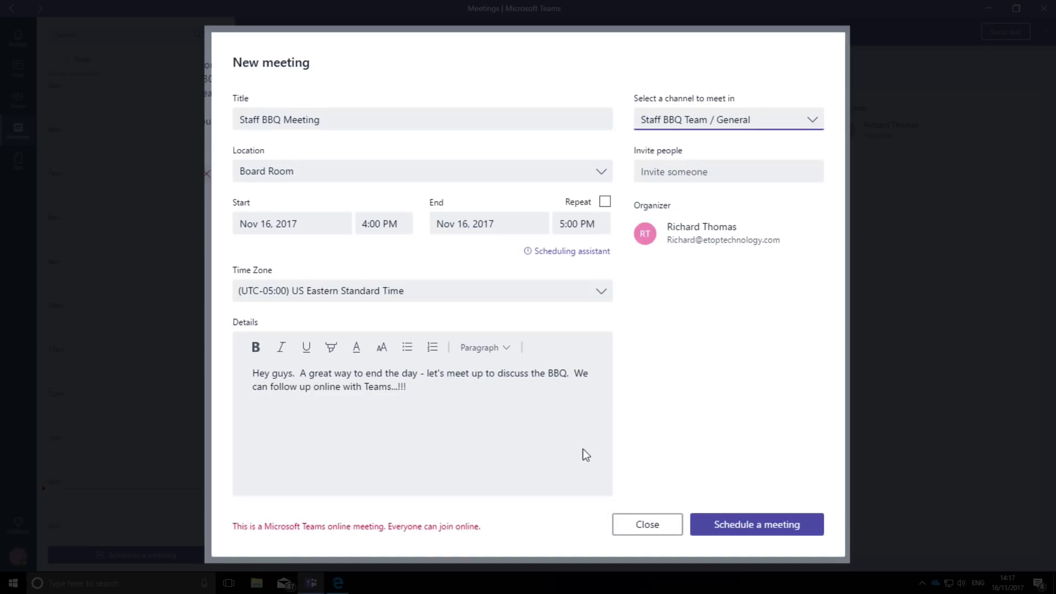
left_click(778, 170)
type("jon")
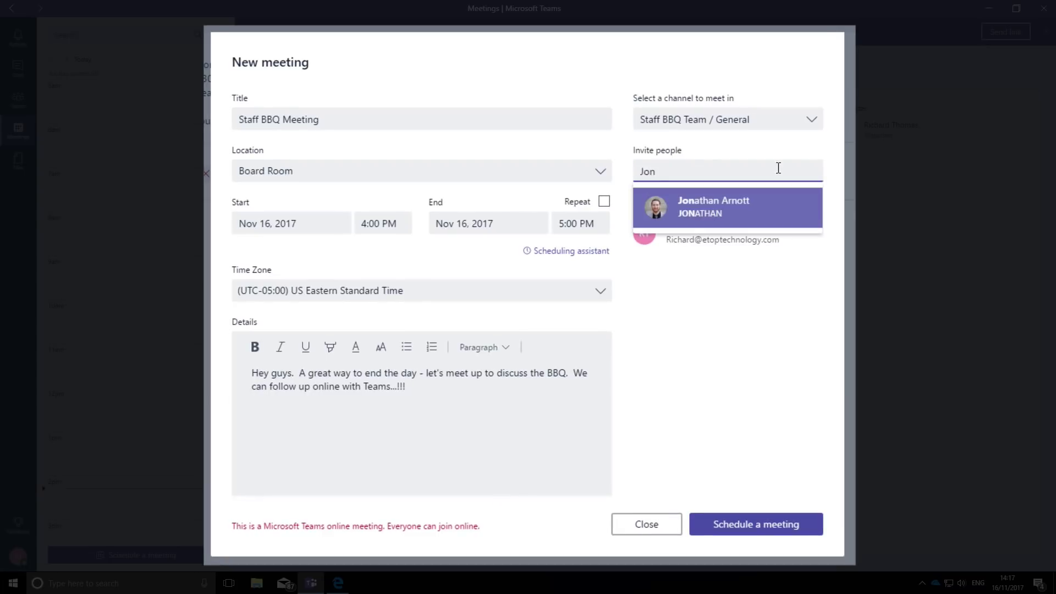
left_click(797, 223)
left_click(735, 172)
type("Wil")
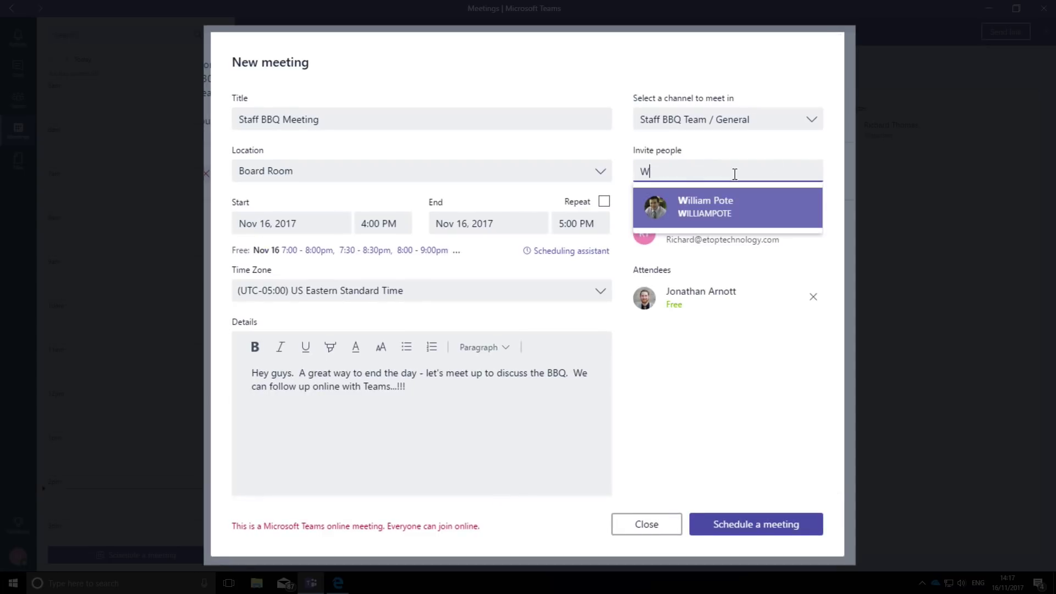
left_click(728, 207)
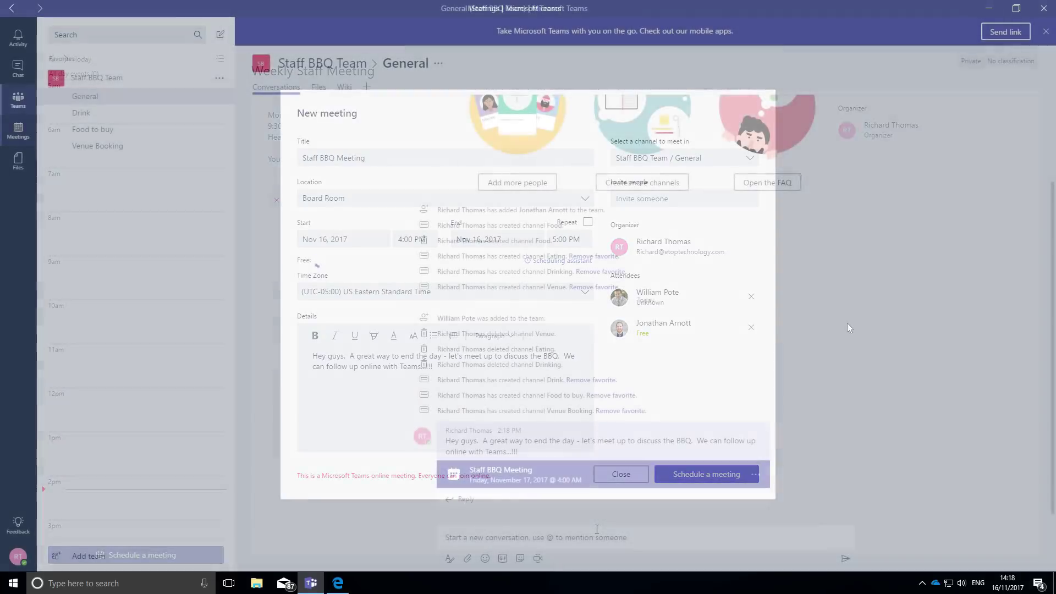